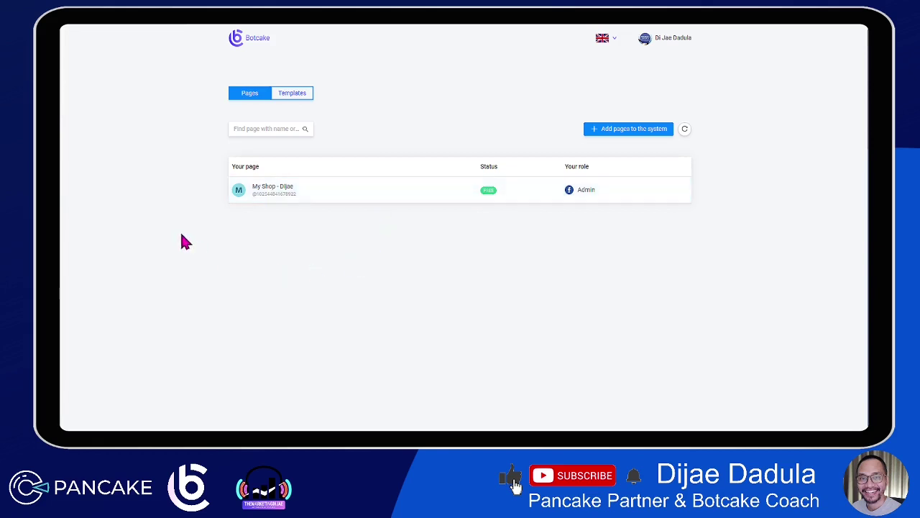
Switch to Facebook, search for "my" and open the My Shop page from the suggested results.
click(357, 197)
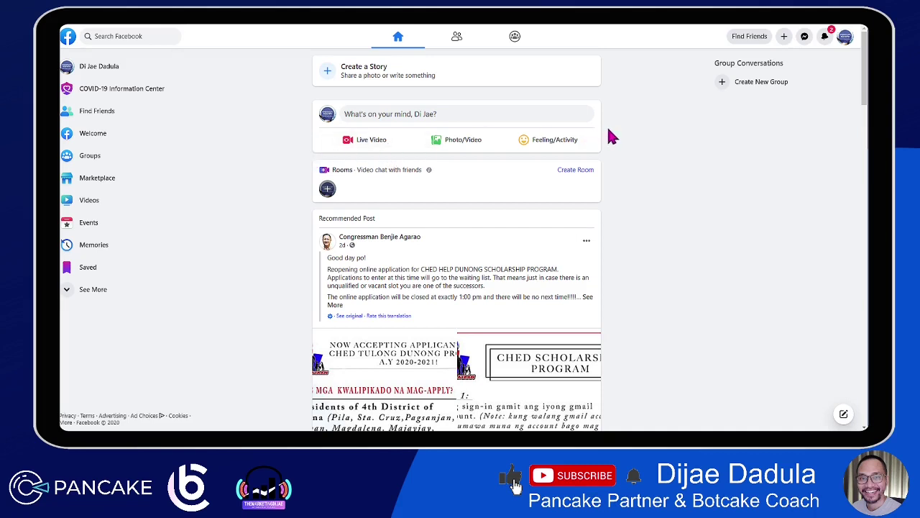
click(825, 37)
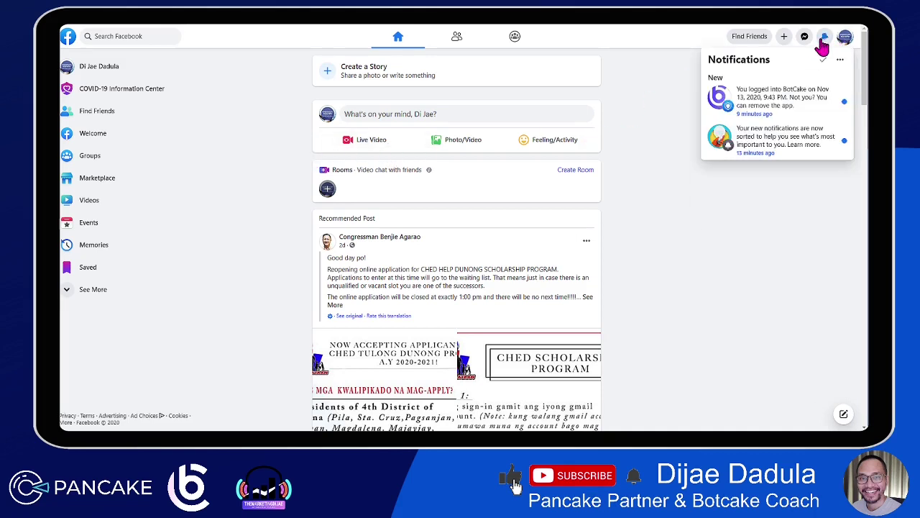
click(130, 37)
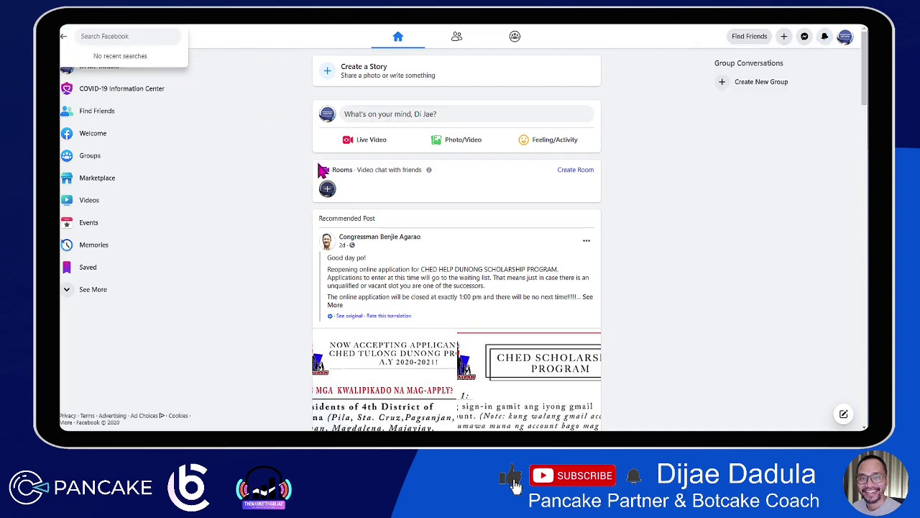
text(my)
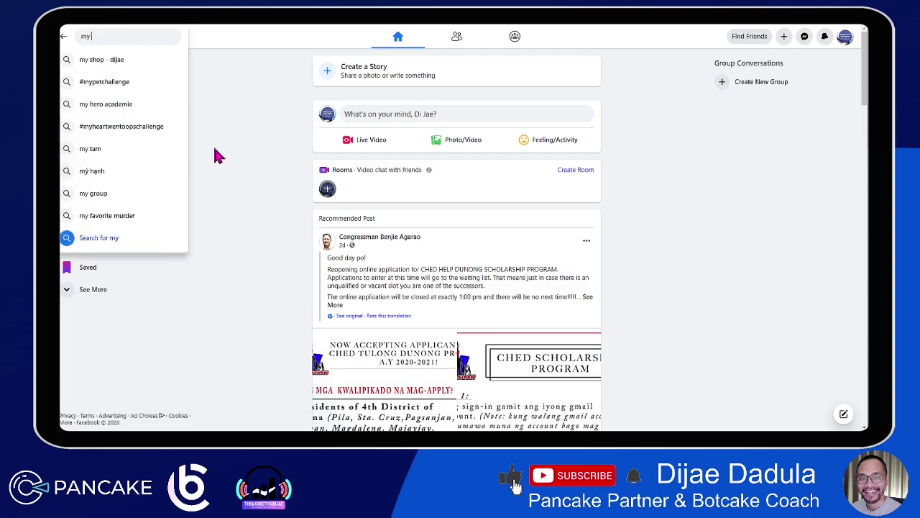
click(126, 59)
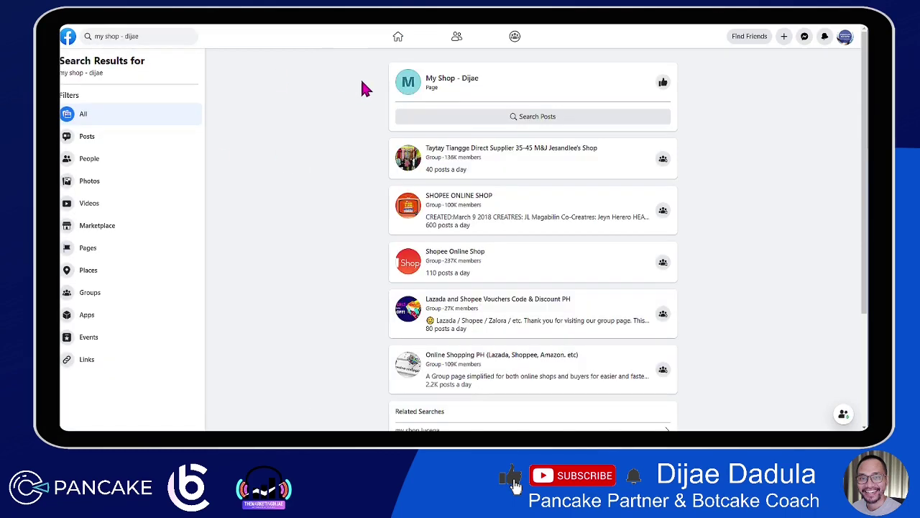
click(443, 82)
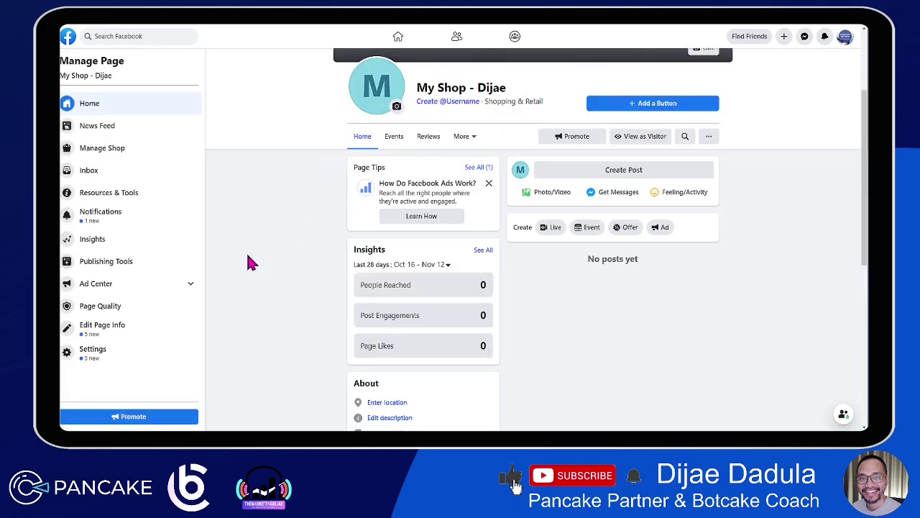
Open the page's settings and review the existing admin role and the role options for assigning a new page role.
click(99, 365)
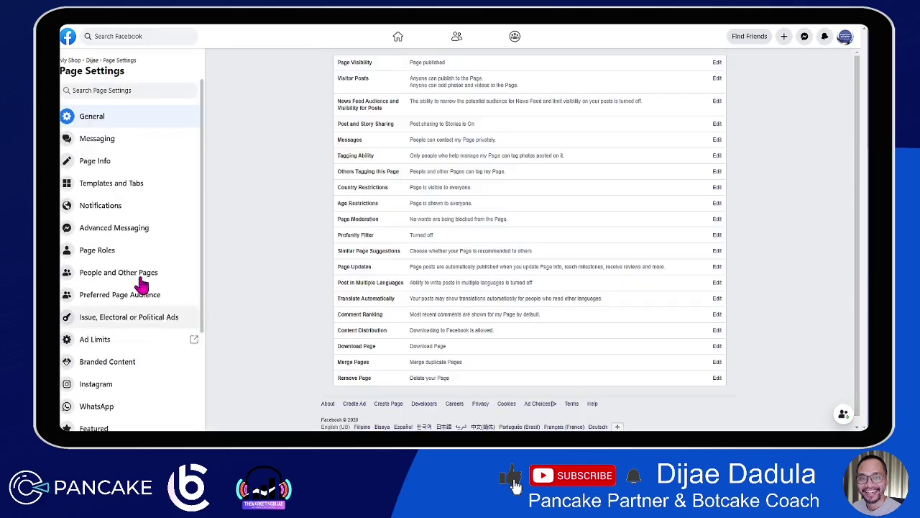
click(135, 253)
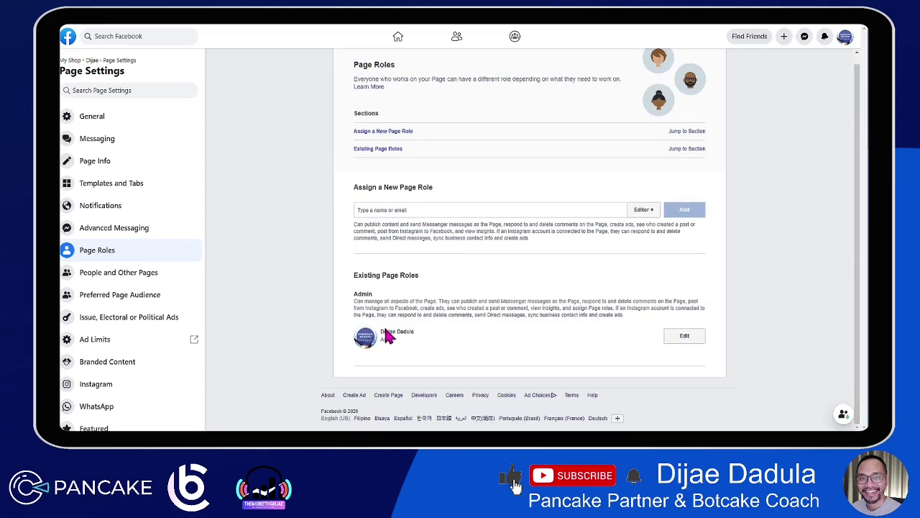
click(701, 343)
scroll(694, 322, down, 1)
click(410, 136)
click(641, 136)
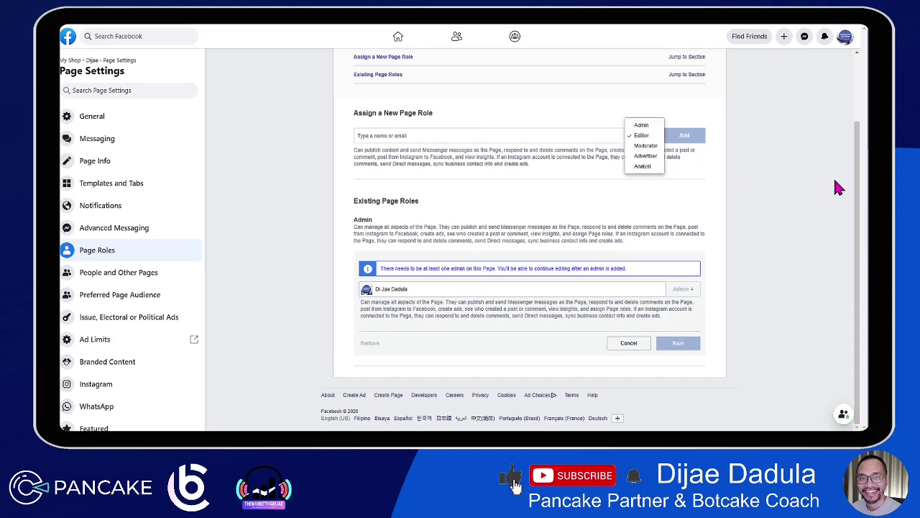
click(594, 235)
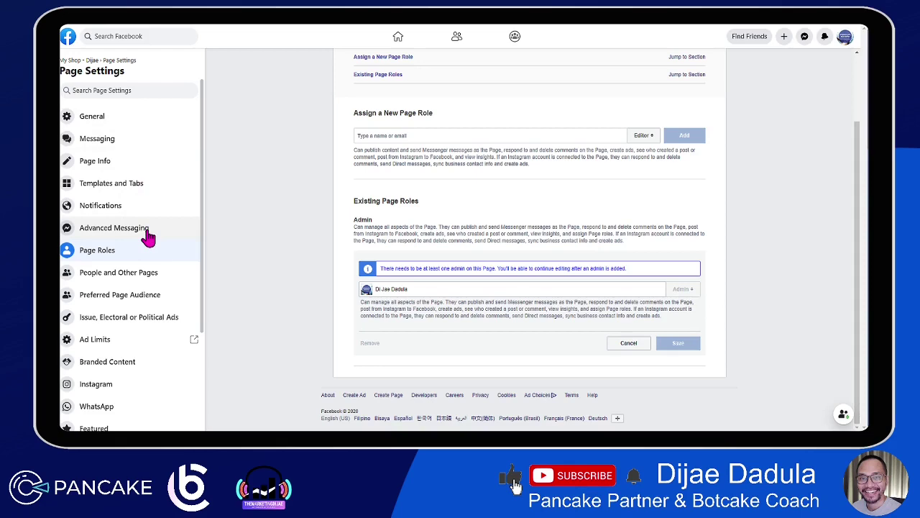
Examine the page's Messaging settings, including the automated responses option for during a Messenger conversation.
click(121, 140)
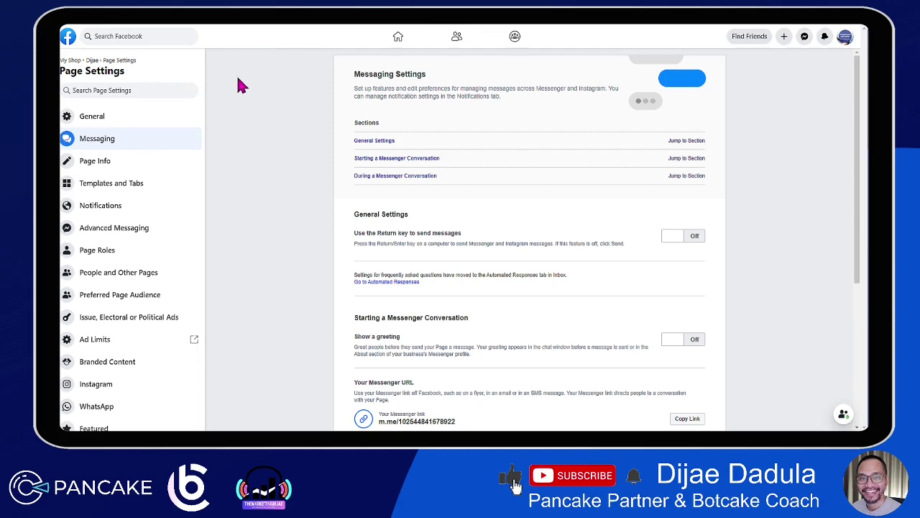
scroll(347, 209, down, 1)
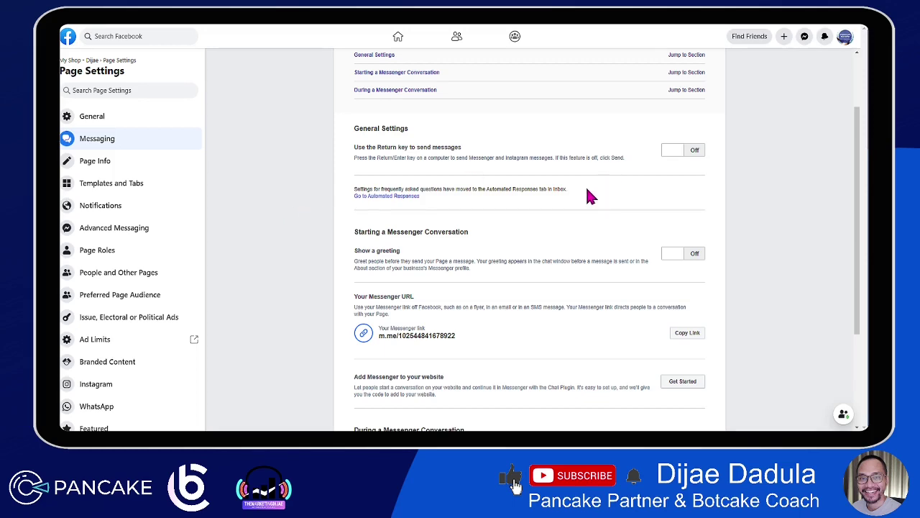
scroll(587, 191, up, 2)
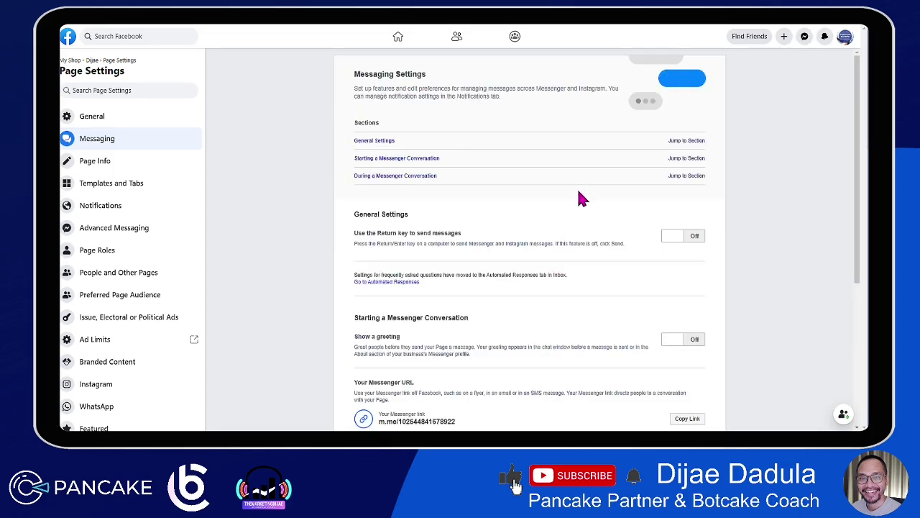
scroll(583, 199, down, 2)
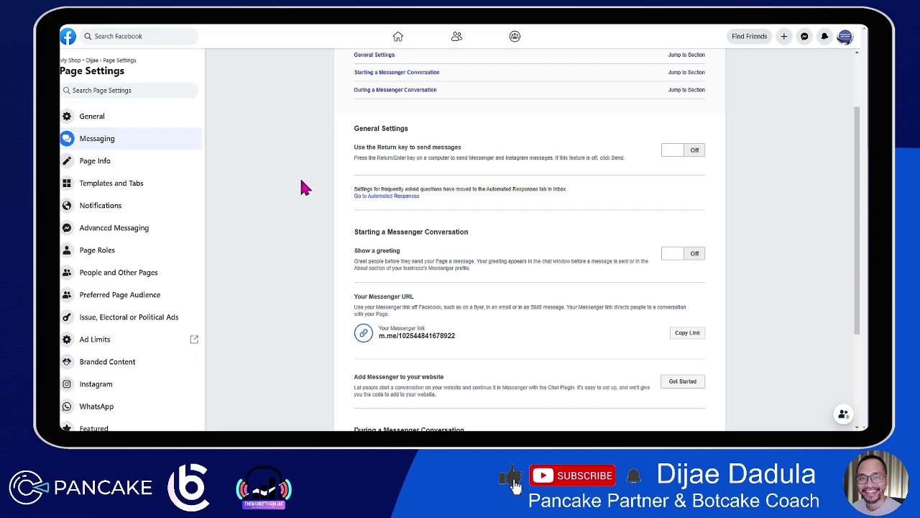
scroll(602, 185, down, 3)
scroll(615, 186, up, 2)
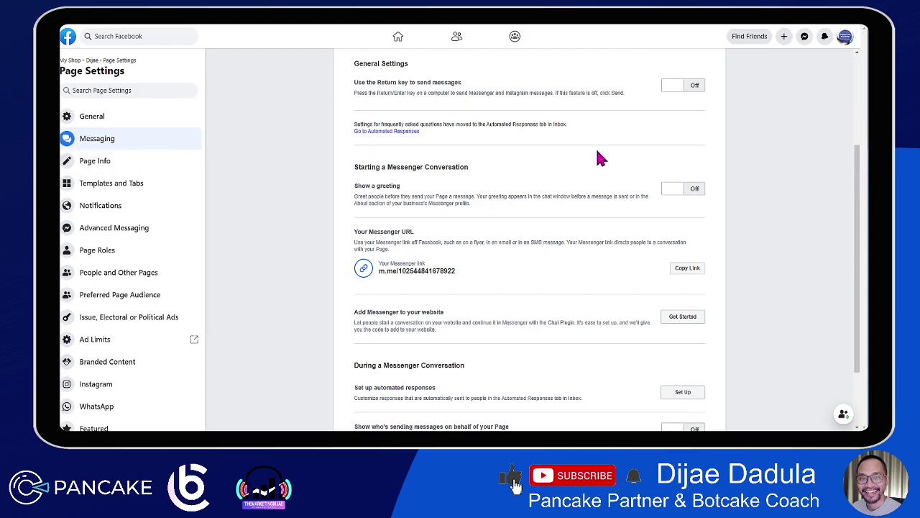
scroll(604, 166, down, 2)
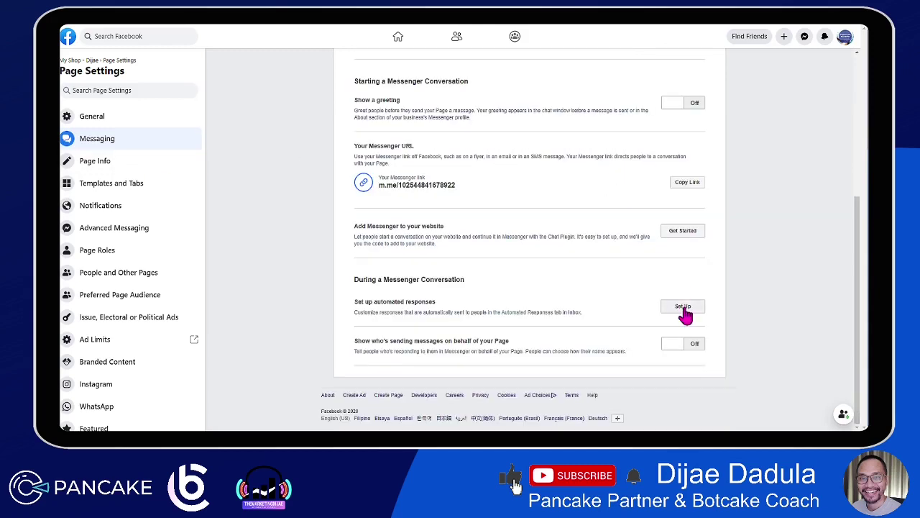
drag(352, 281, 487, 294)
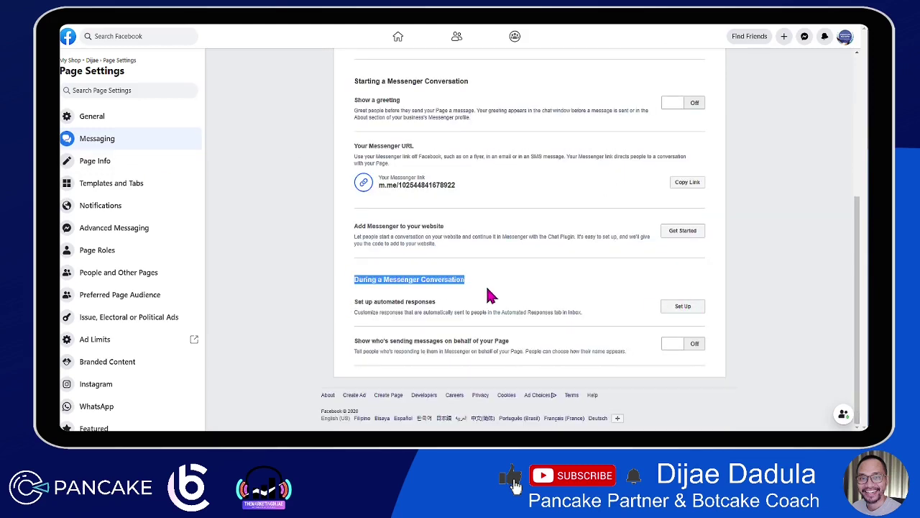
click(491, 294)
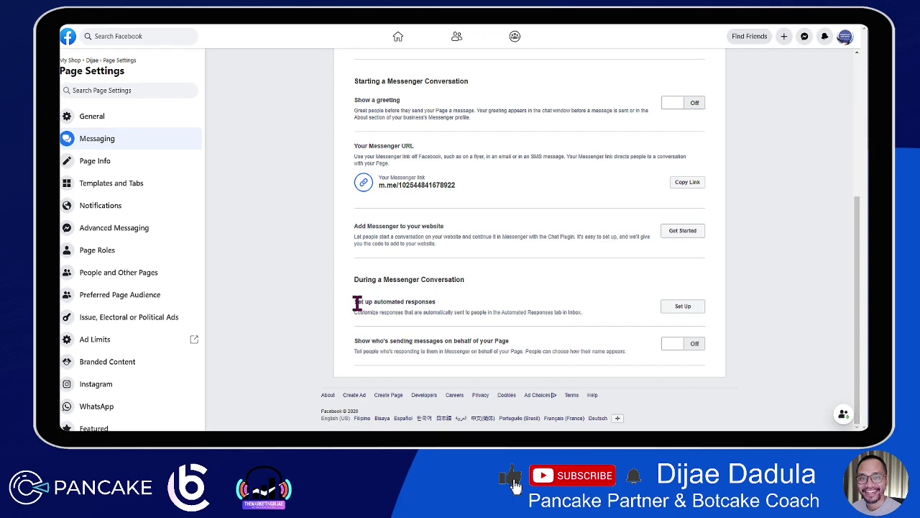
drag(370, 303, 455, 310)
click(501, 311)
Open the automated responses setup and turn off Frequently Asked Questions and Appointment Reminders.
click(682, 308)
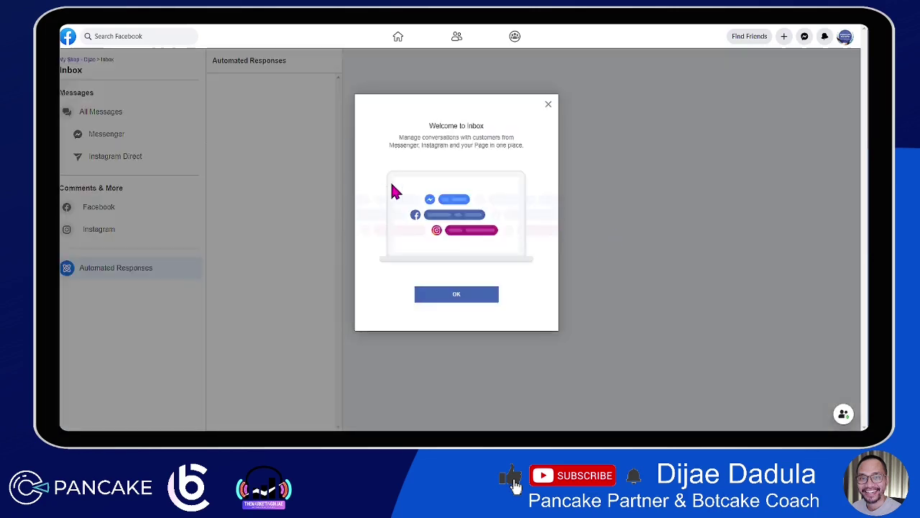
click(457, 294)
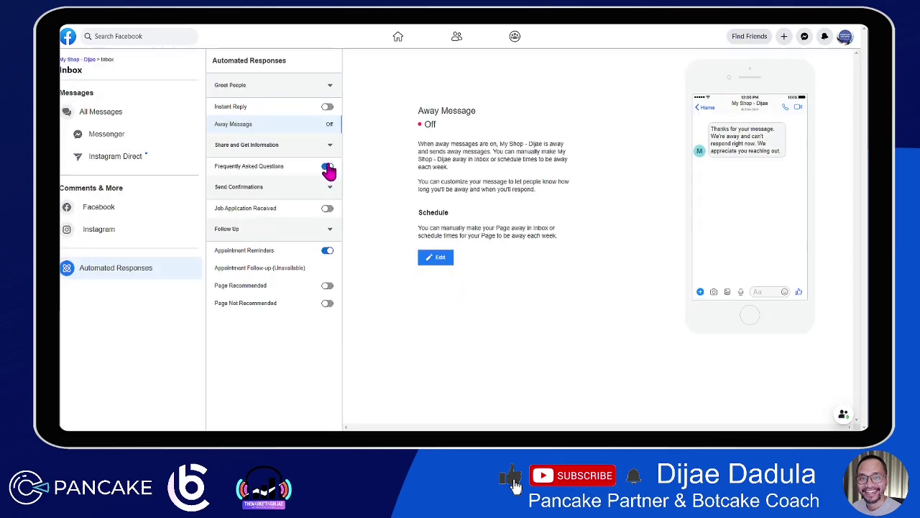
click(327, 170)
click(327, 252)
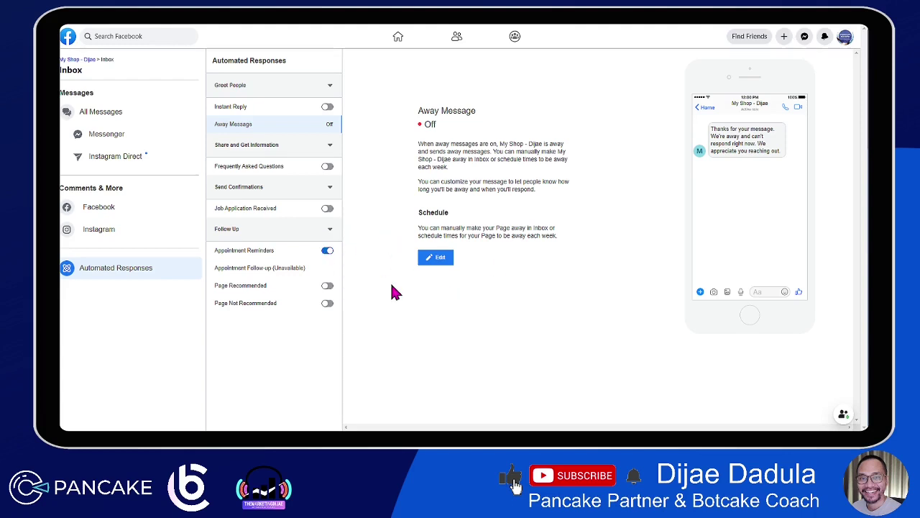
click(328, 251)
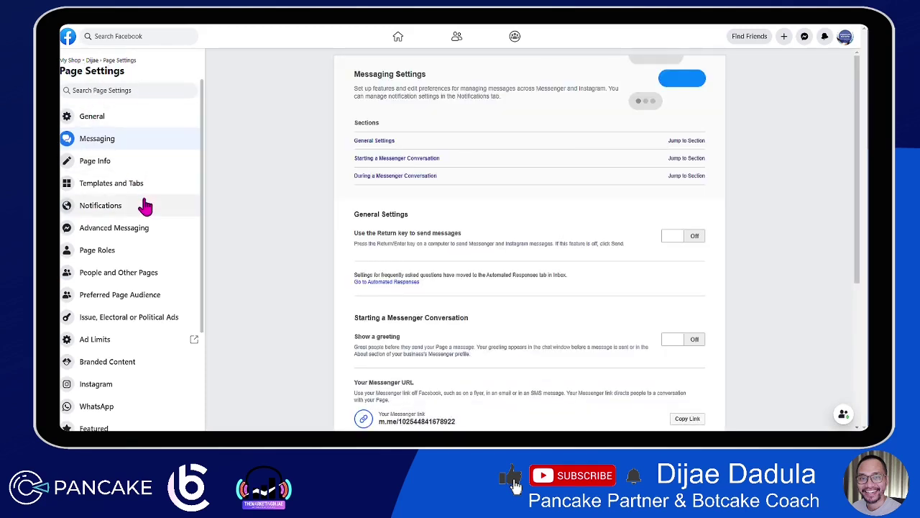
Examine the page's Advanced Messaging settings, including the response method, connected apps and BotCake's Messenger permissions.
click(141, 236)
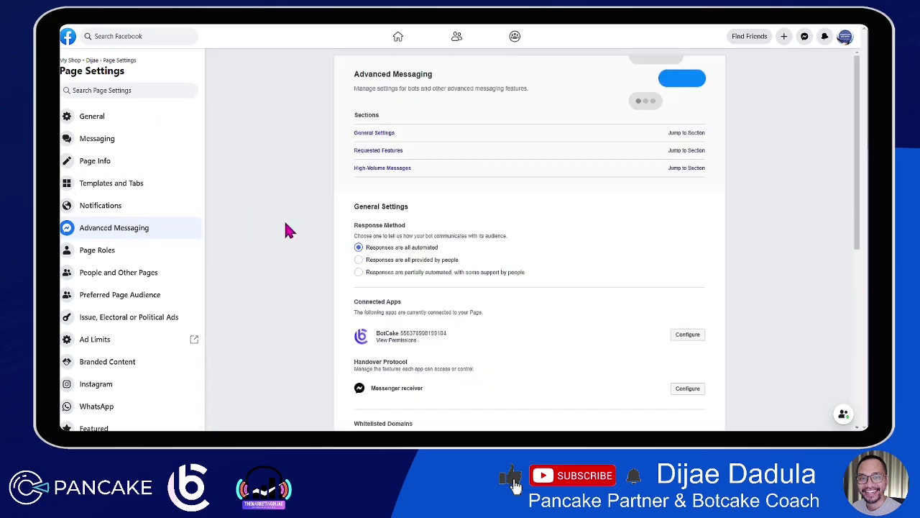
scroll(306, 206, down, 1)
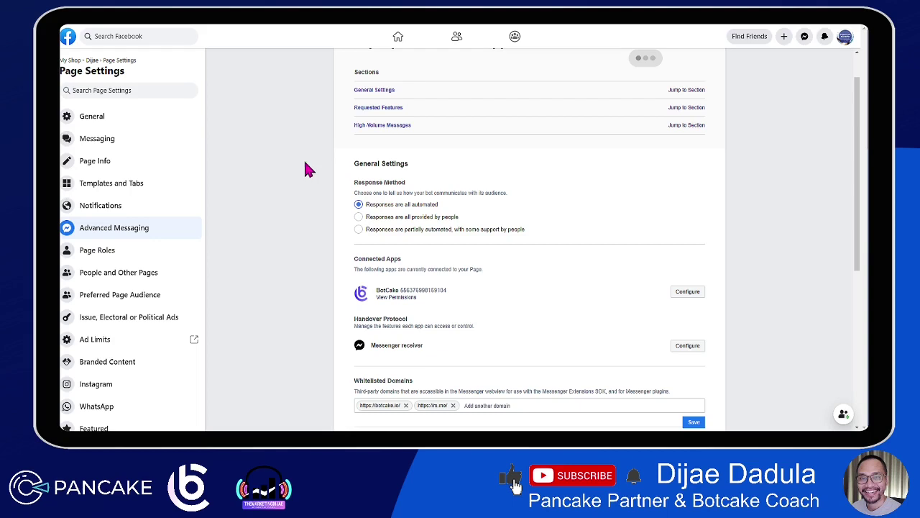
scroll(308, 163, down, 2)
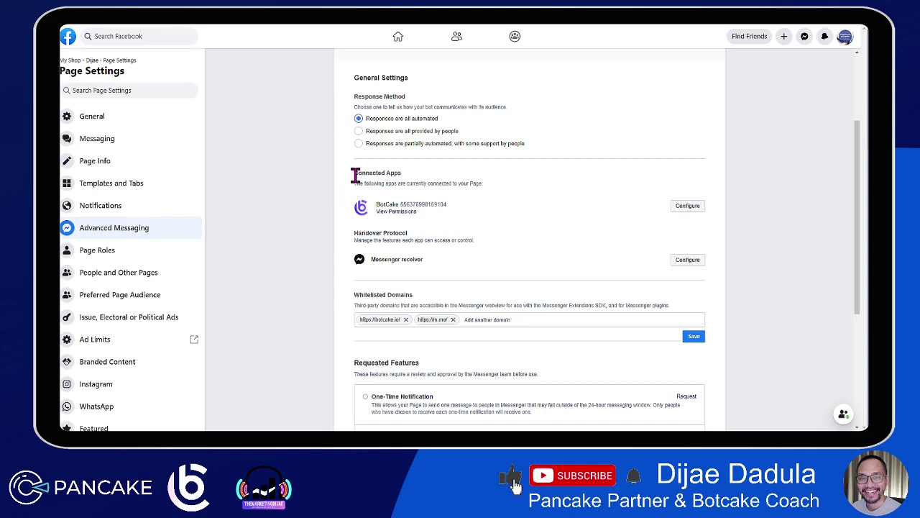
drag(355, 175, 411, 178)
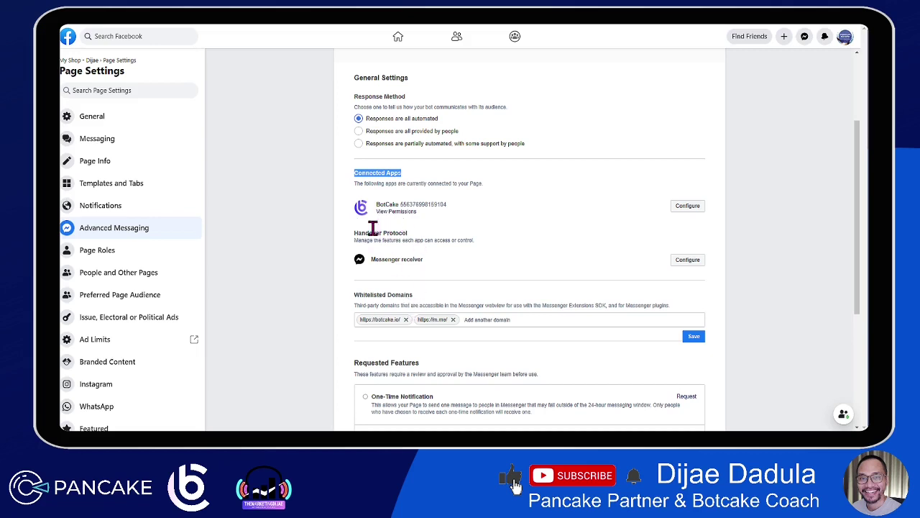
click(363, 186)
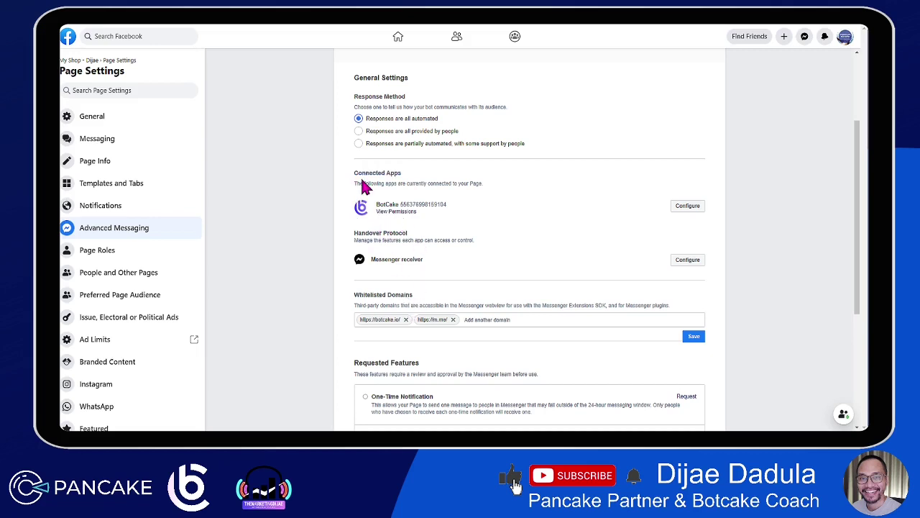
click(399, 211)
drag(377, 231, 657, 237)
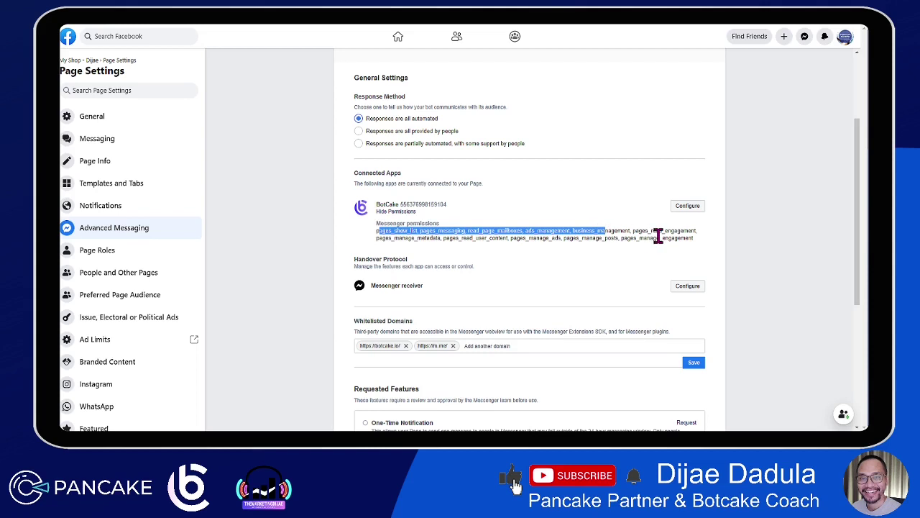
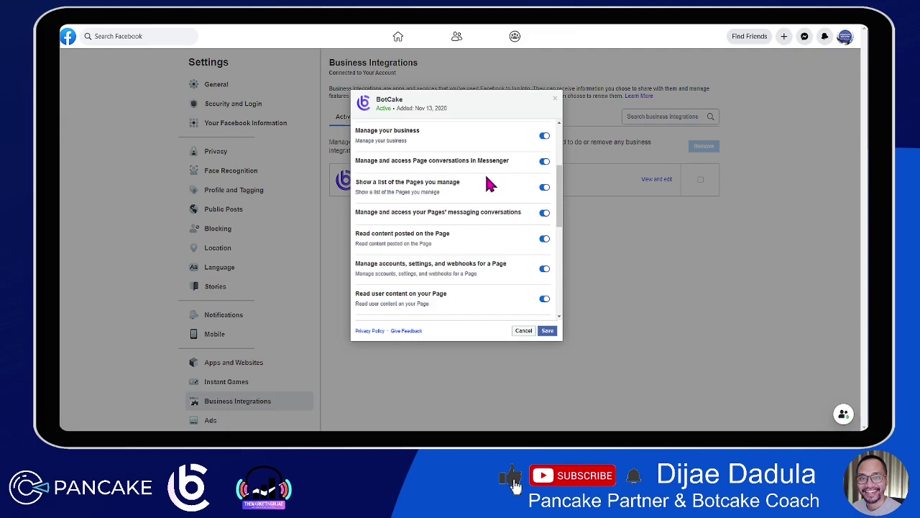
Review BotCake's permissions and additional settings in the business integration details, then close them without saving.
scroll(486, 185, down, 1)
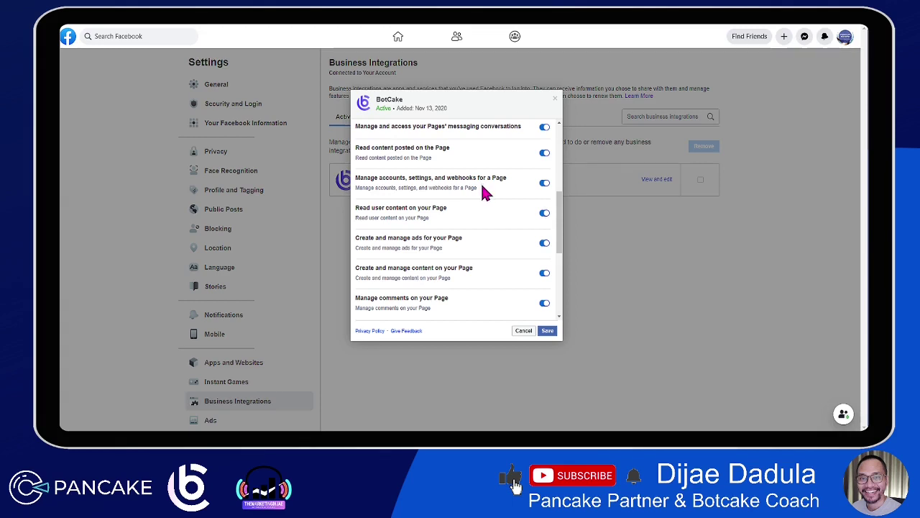
scroll(483, 193, down, 5)
scroll(503, 207, up, 3)
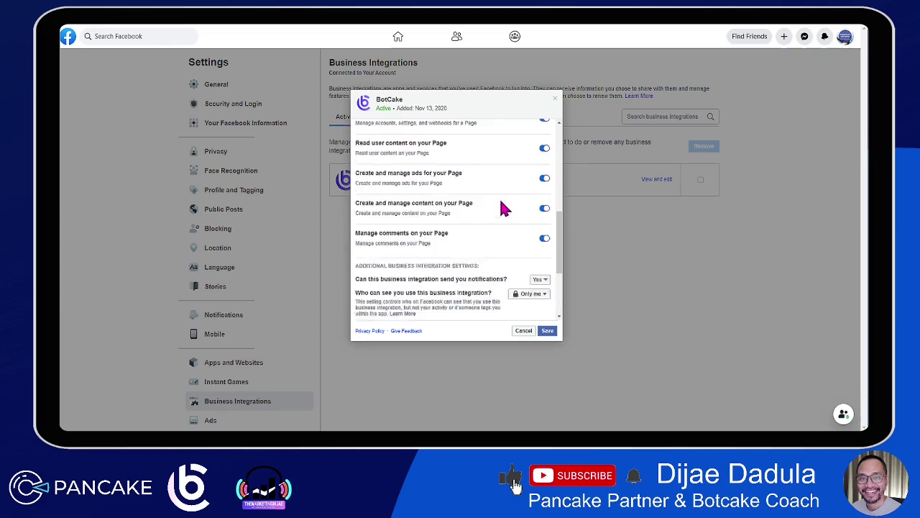
scroll(503, 207, up, 5)
scroll(504, 206, down, 4)
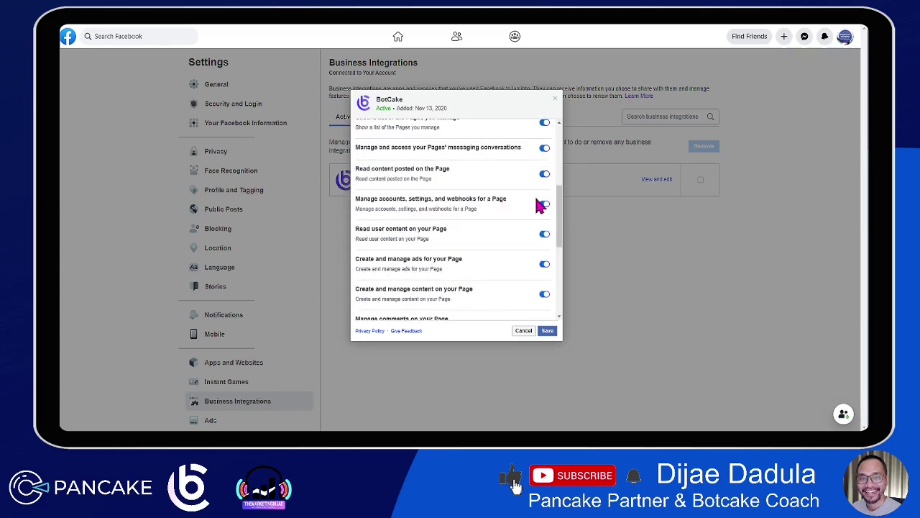
scroll(546, 174, up, 5)
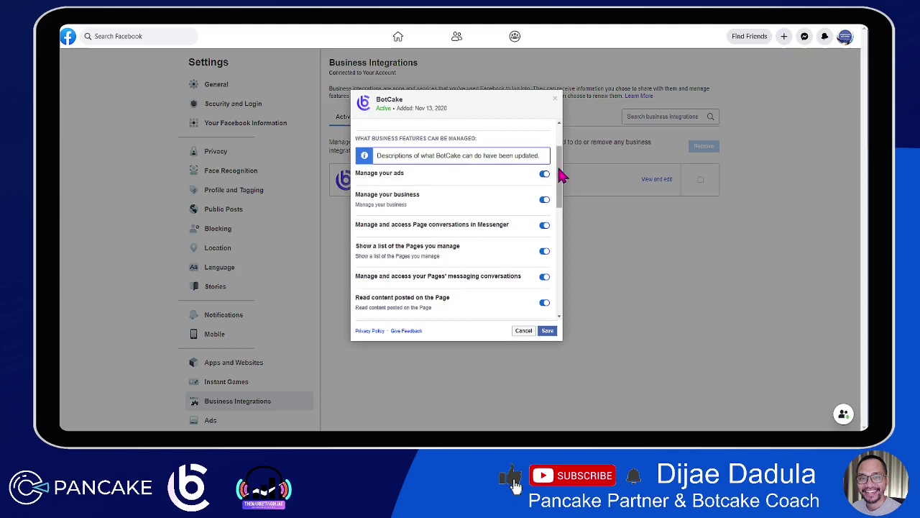
drag(559, 173, 577, 293)
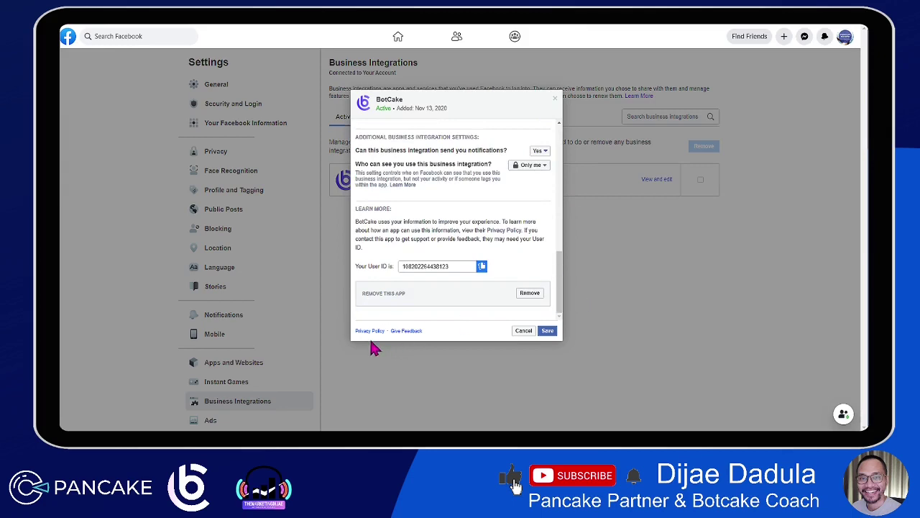
click(523, 332)
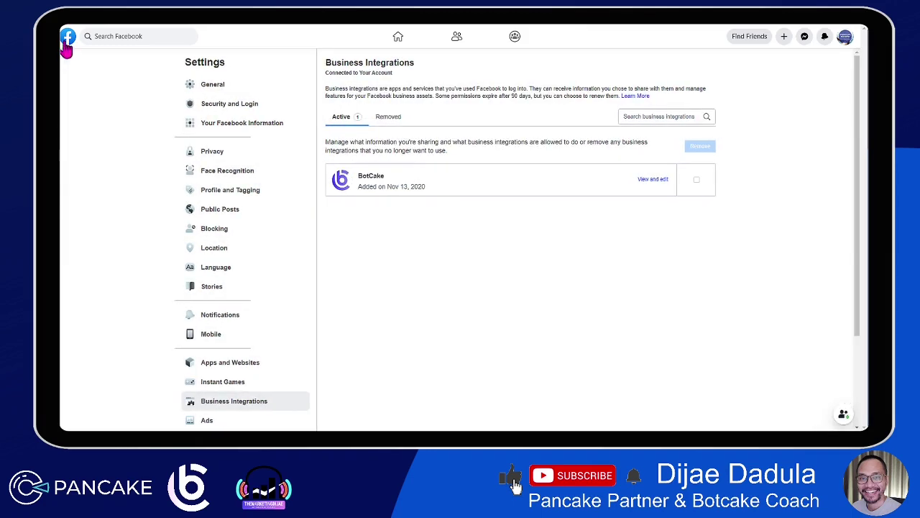
Return to the page's Advanced Messaging settings and set the response method to partially automated, with some support by people.
key(alt+Left)
scroll(431, 230, down, 1)
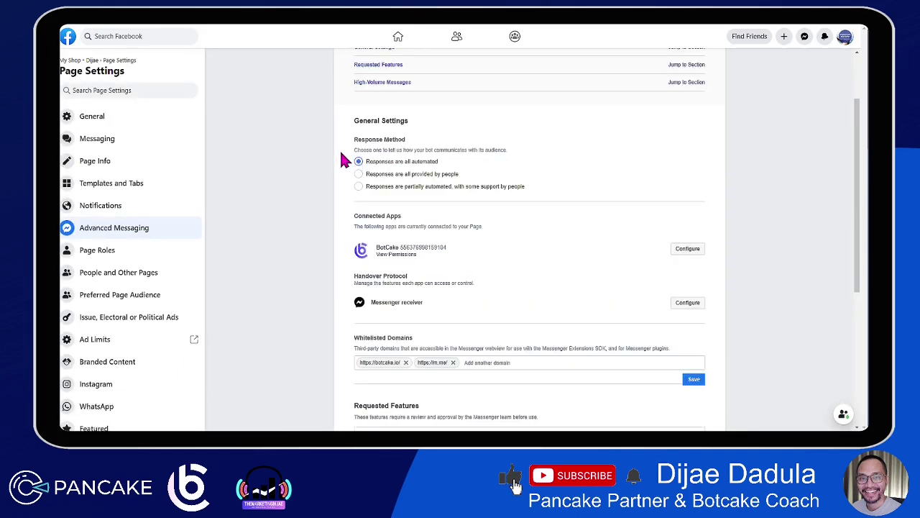
drag(353, 138, 441, 142)
click(443, 147)
click(357, 187)
scroll(388, 216, down, 1)
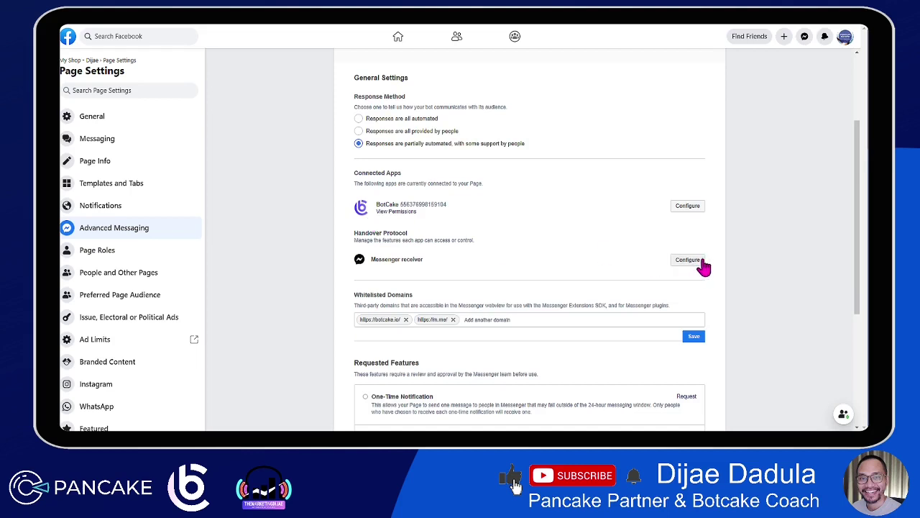
Open the Handover Protocol configuration and set its primary receiver to BotCake.
scroll(539, 251, down, 1)
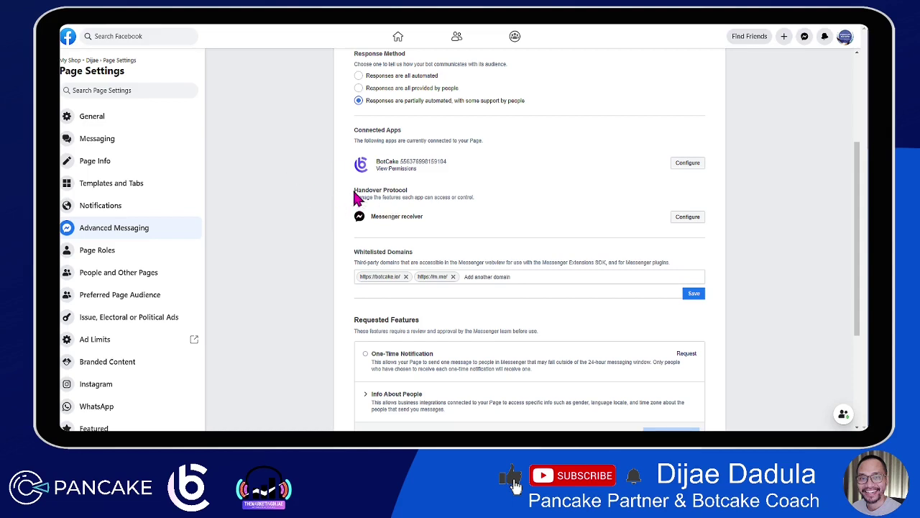
click(687, 216)
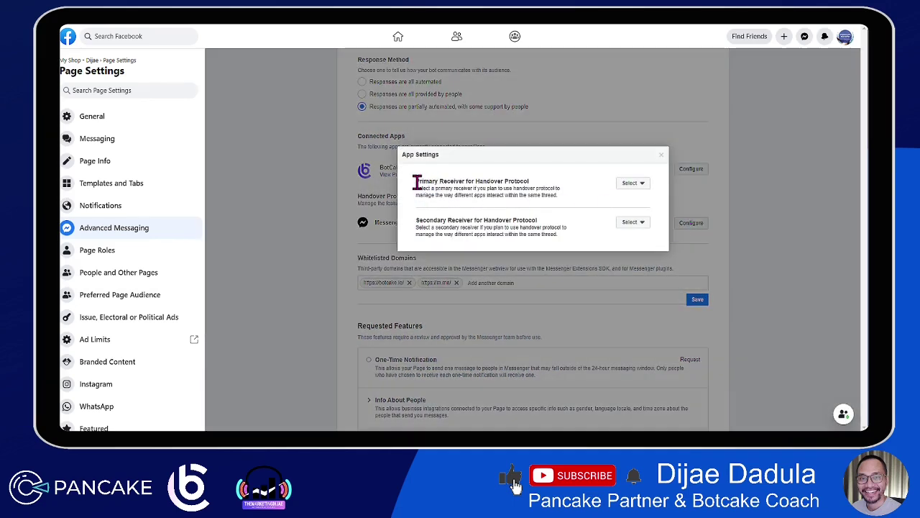
drag(417, 182, 522, 181)
click(554, 187)
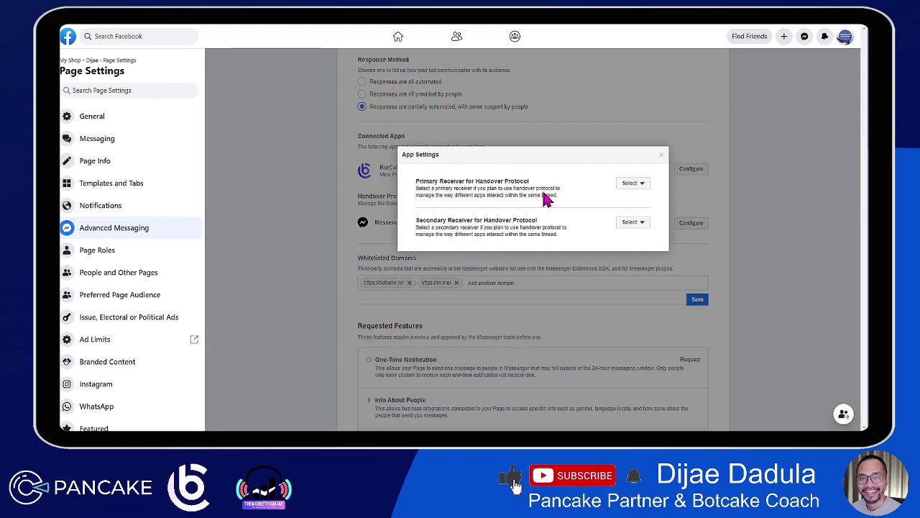
click(629, 184)
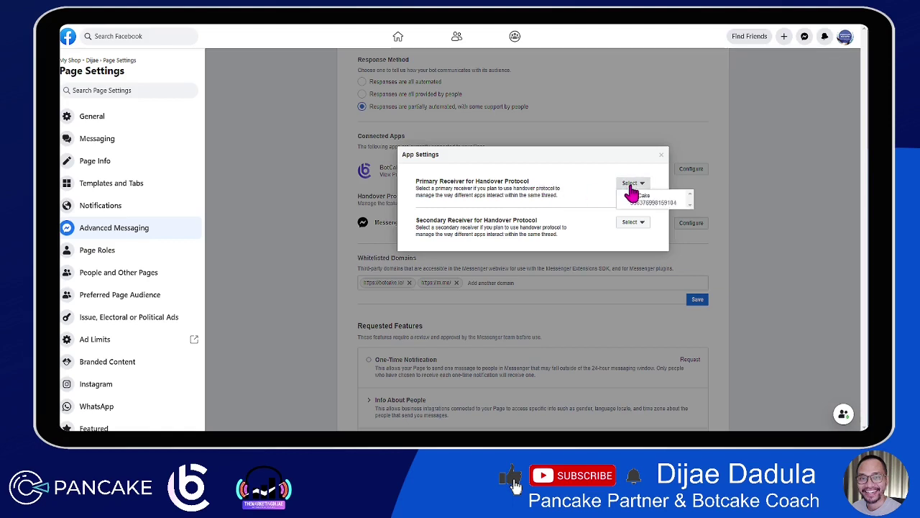
click(650, 204)
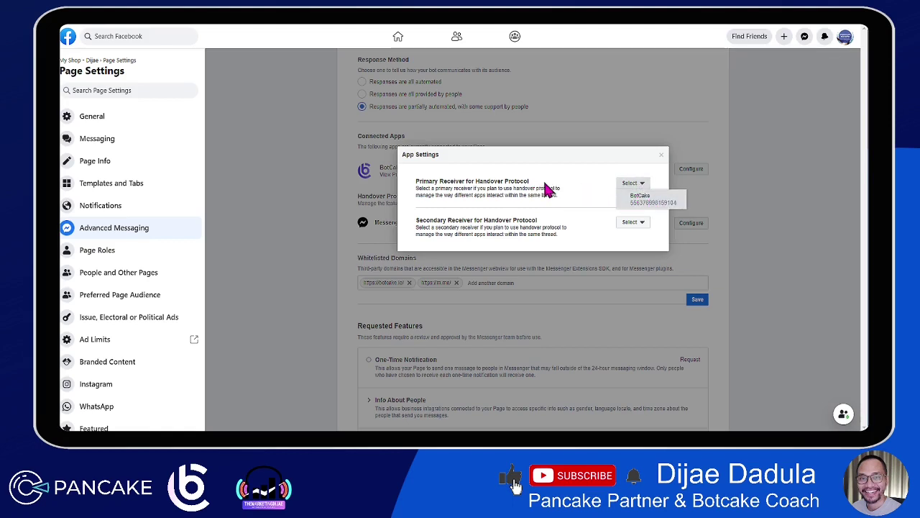
Set the secondary receiver for the Handover Protocol to Page Inbox and close the app settings.
click(631, 222)
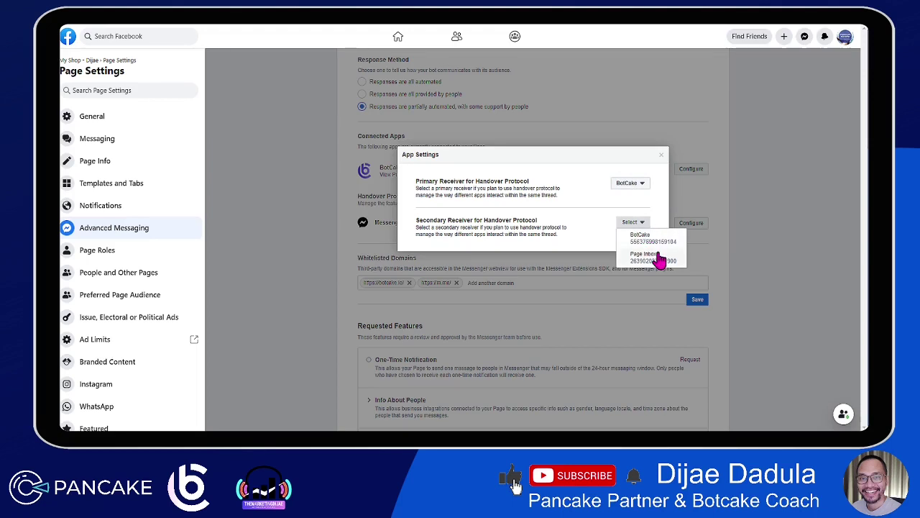
click(624, 257)
click(567, 212)
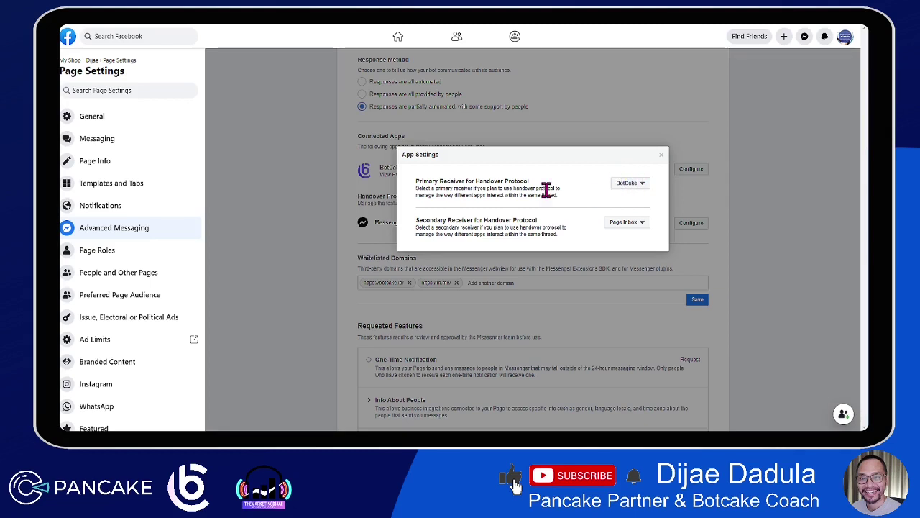
click(639, 224)
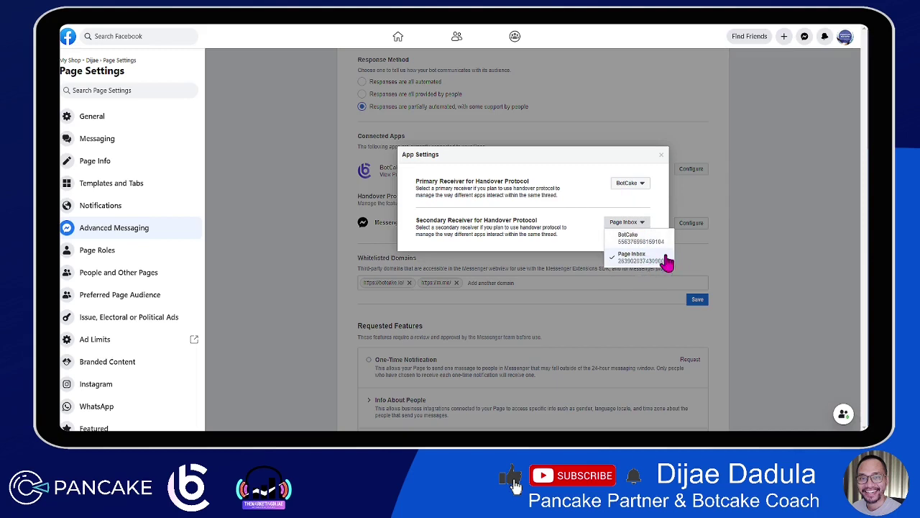
click(594, 207)
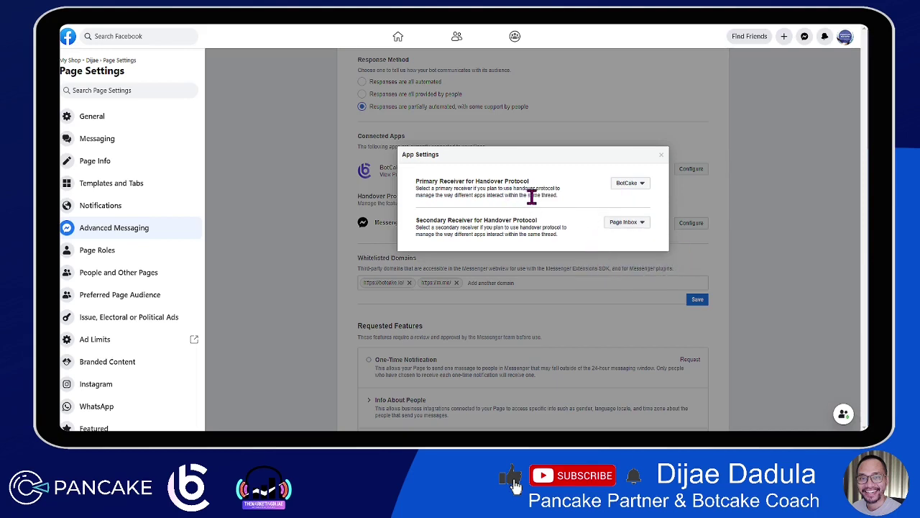
click(661, 156)
Request the One-Time Notification feature for the page and accept its terms.
scroll(349, 255, down, 3)
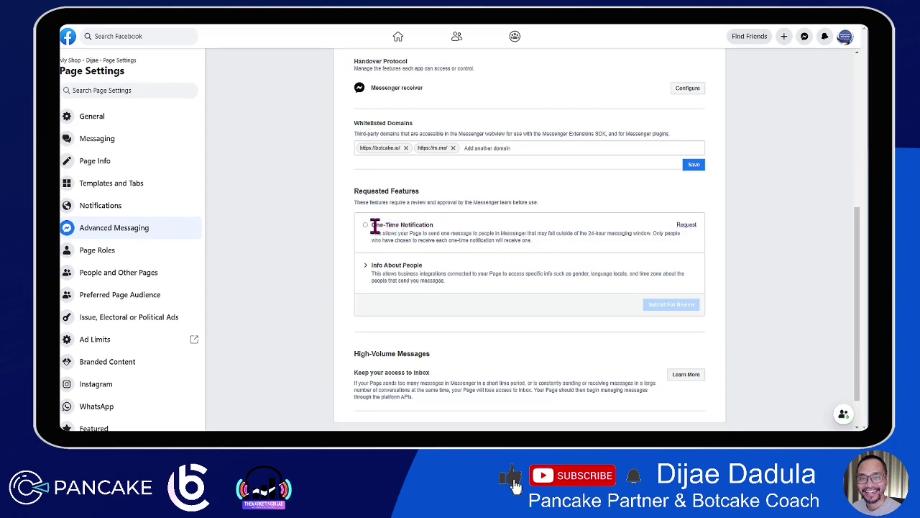
drag(372, 225, 469, 227)
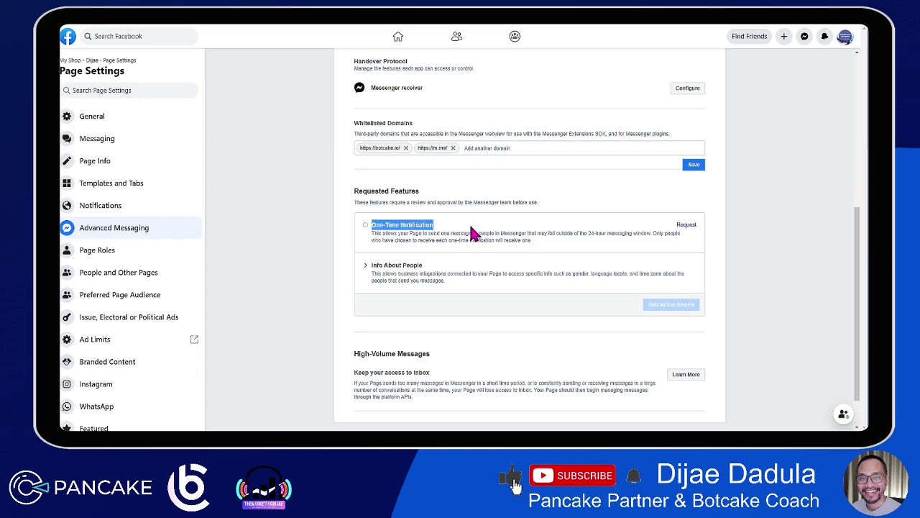
click(498, 193)
click(686, 227)
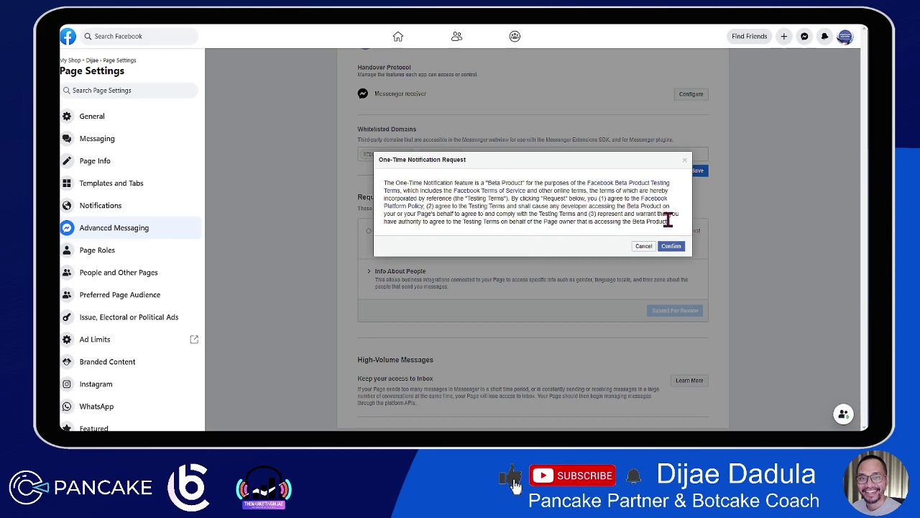
click(671, 246)
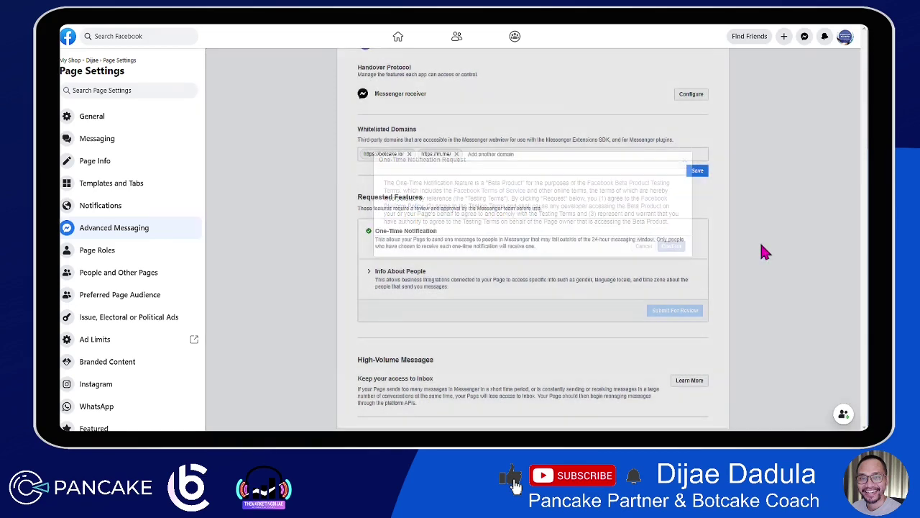
Add a Send Message button to the Facebook page and view the page as a visitor.
scroll(759, 244, down, 1)
scroll(747, 249, up, 4)
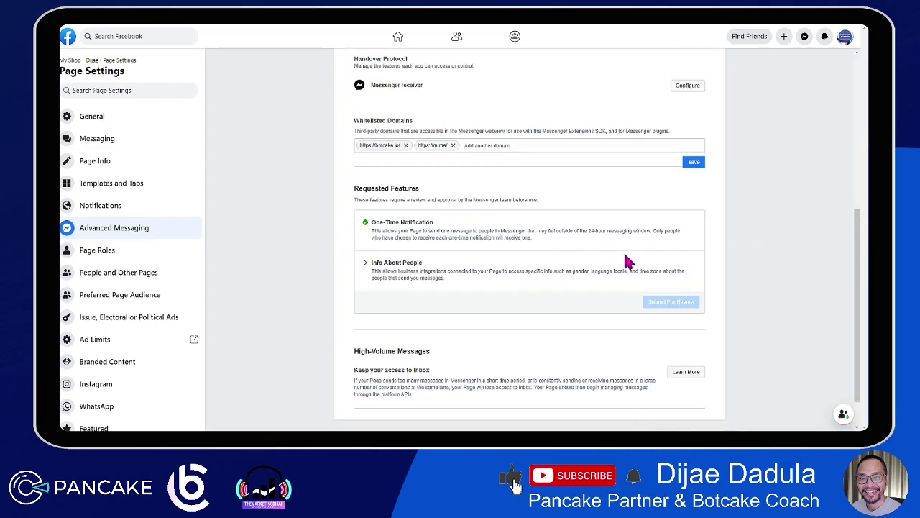
scroll(482, 226, up, 1)
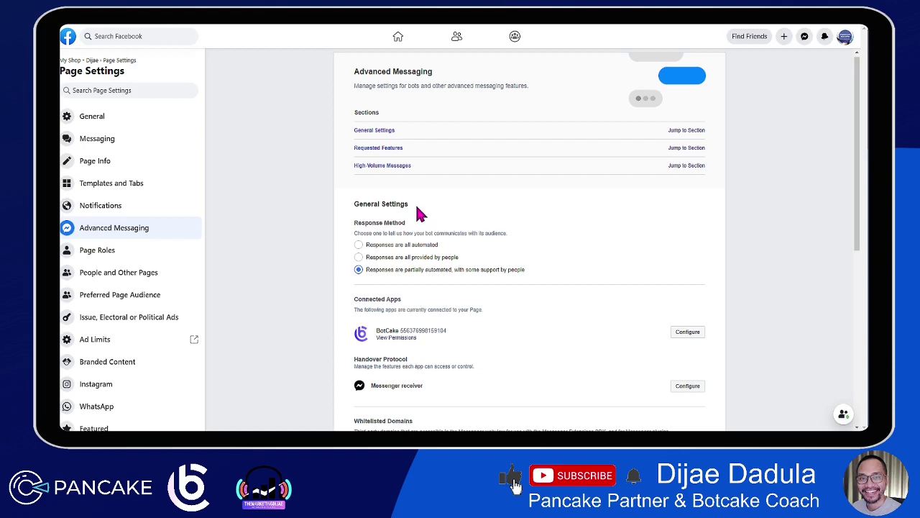
click(75, 62)
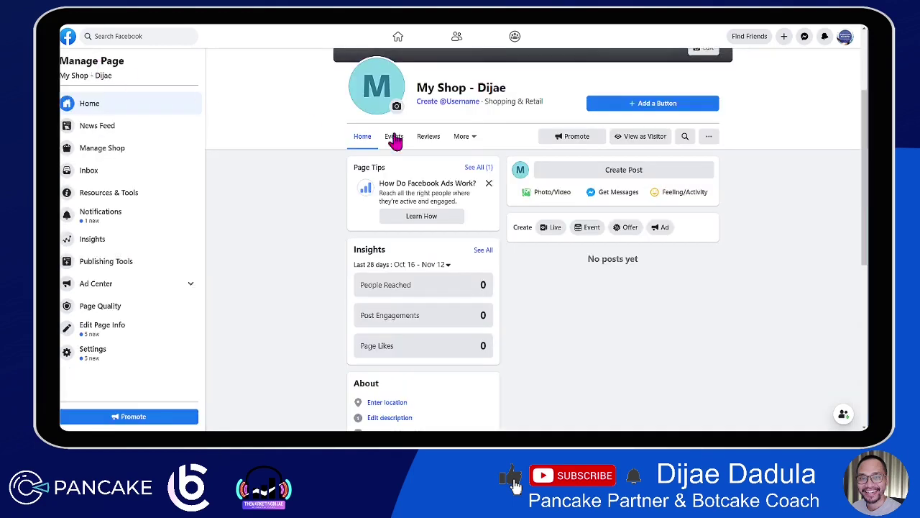
scroll(610, 213, up, 2)
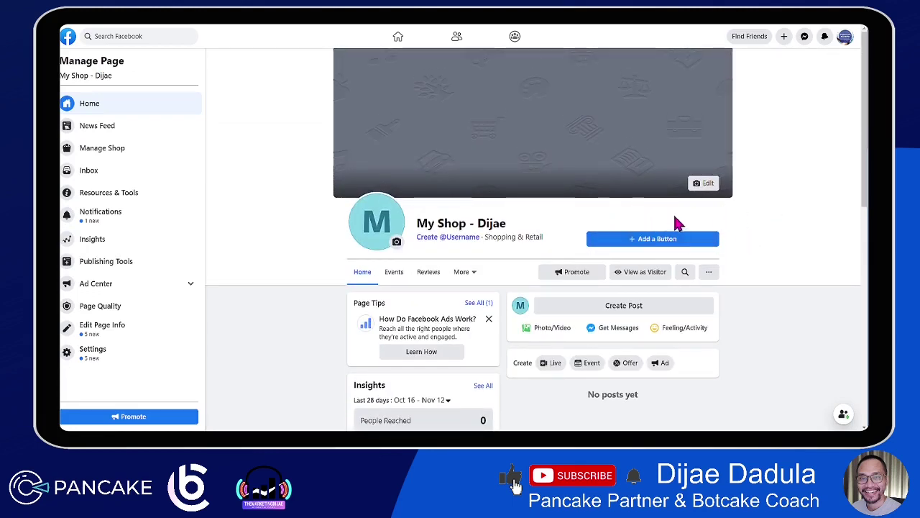
click(650, 239)
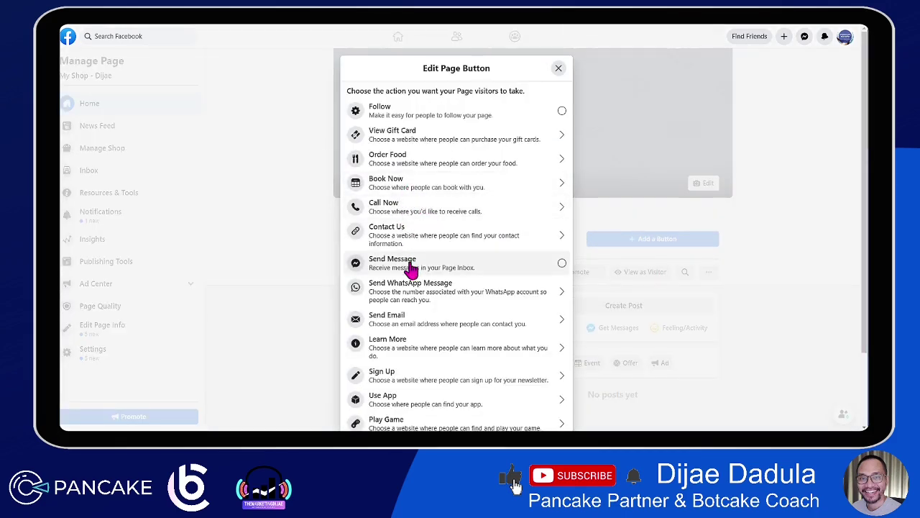
key(Escape)
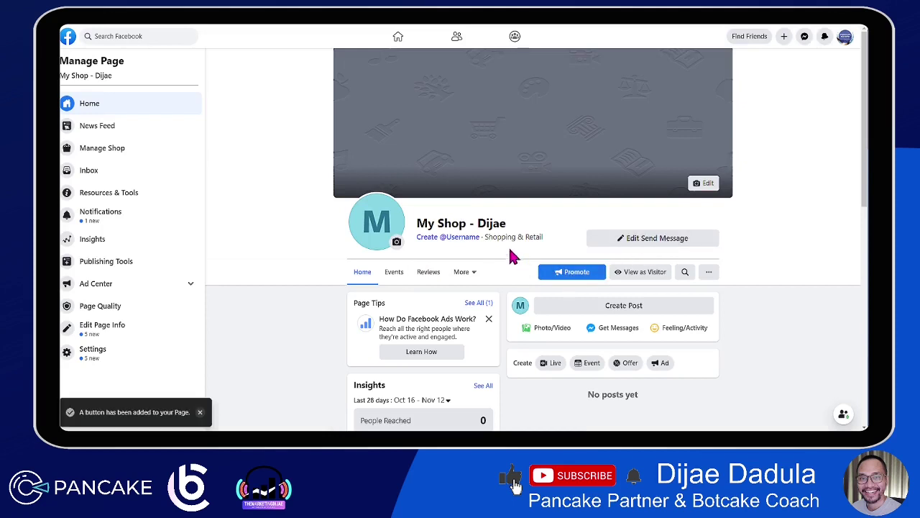
click(645, 272)
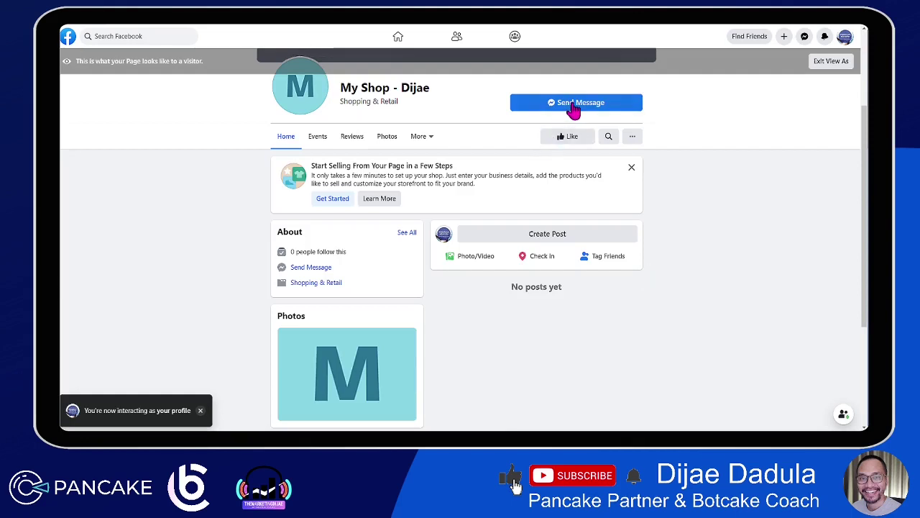
scroll(586, 166, up, 2)
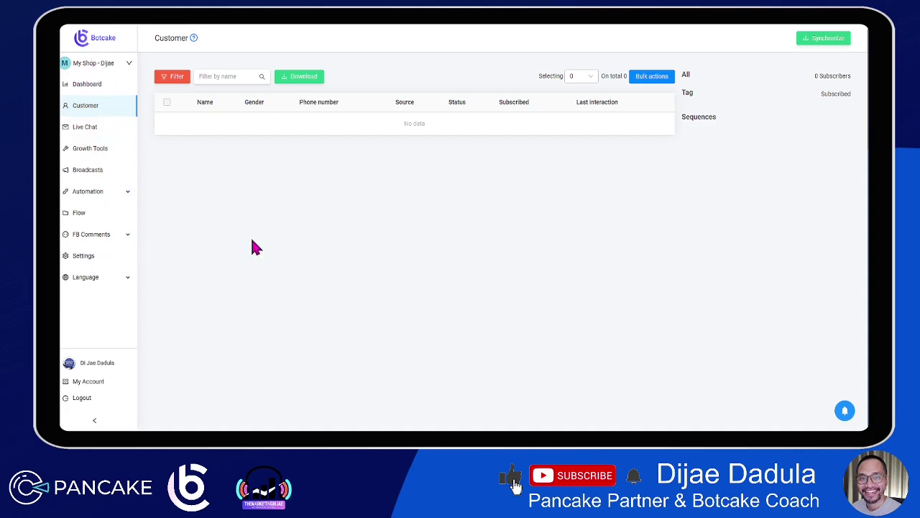
Set the page's currency to PHP in Botcake's general settings.
click(86, 259)
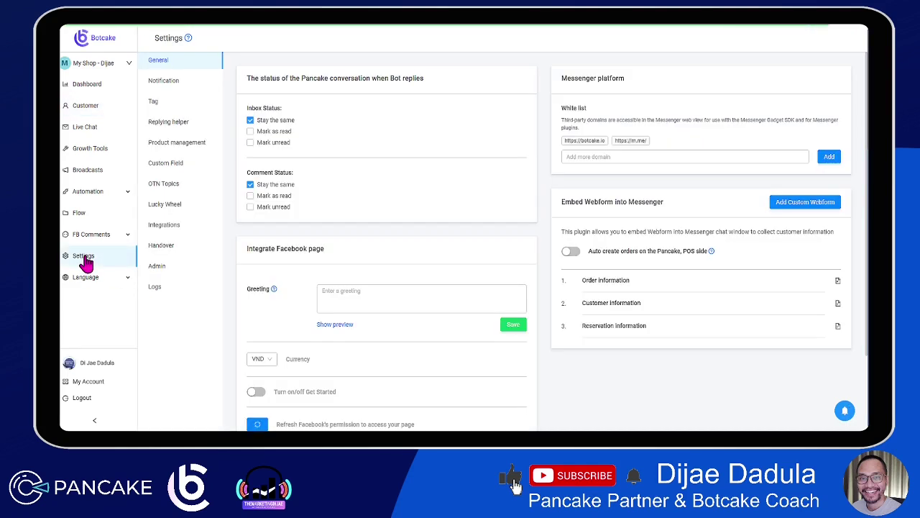
scroll(327, 284, down, 1)
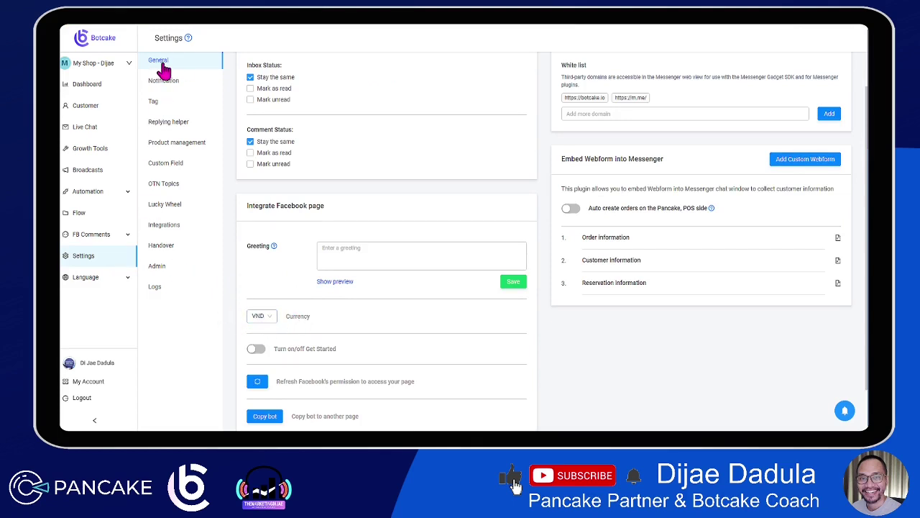
scroll(273, 325, down, 1)
click(271, 277)
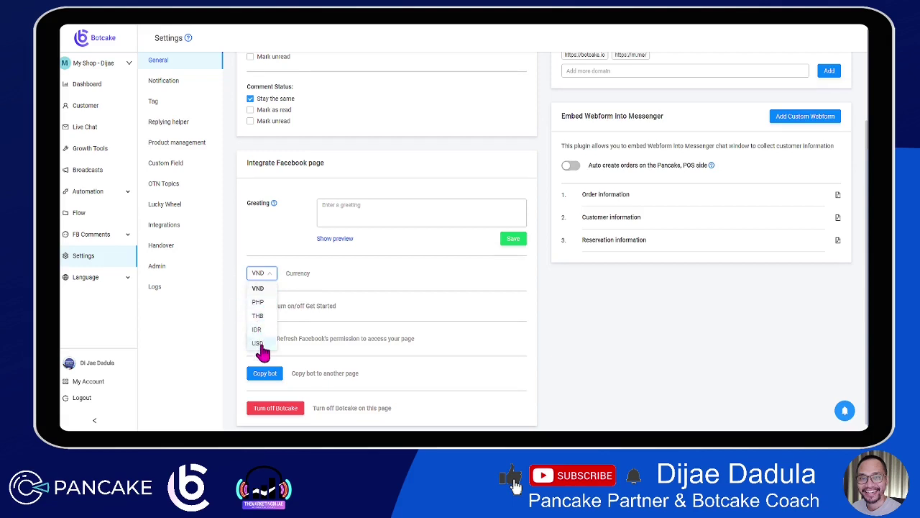
click(260, 302)
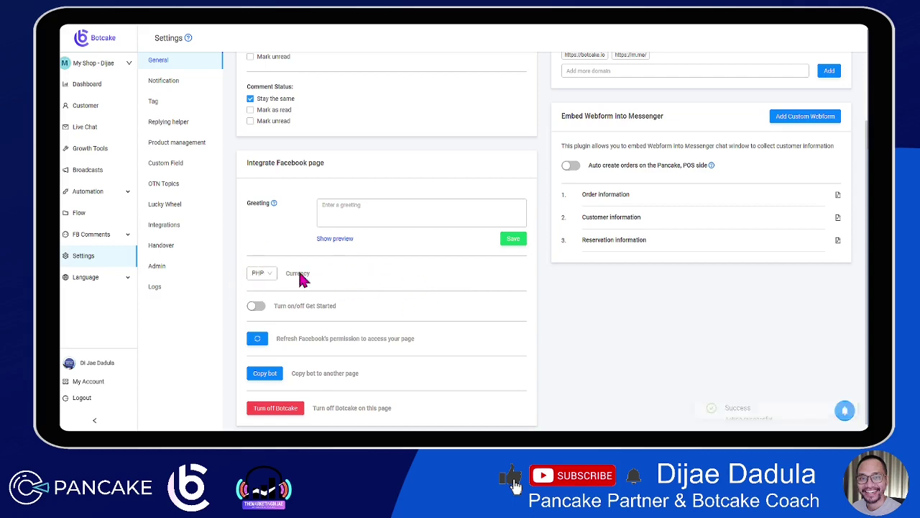
Examine the general settings for conversation status and Facebook page integration, and check the page's admin list.
scroll(367, 259, up, 2)
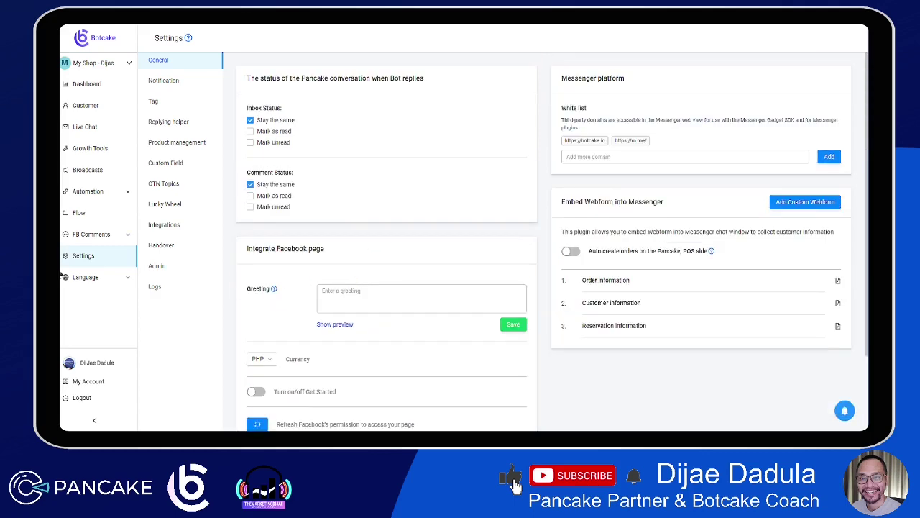
scroll(546, 273, down, 2)
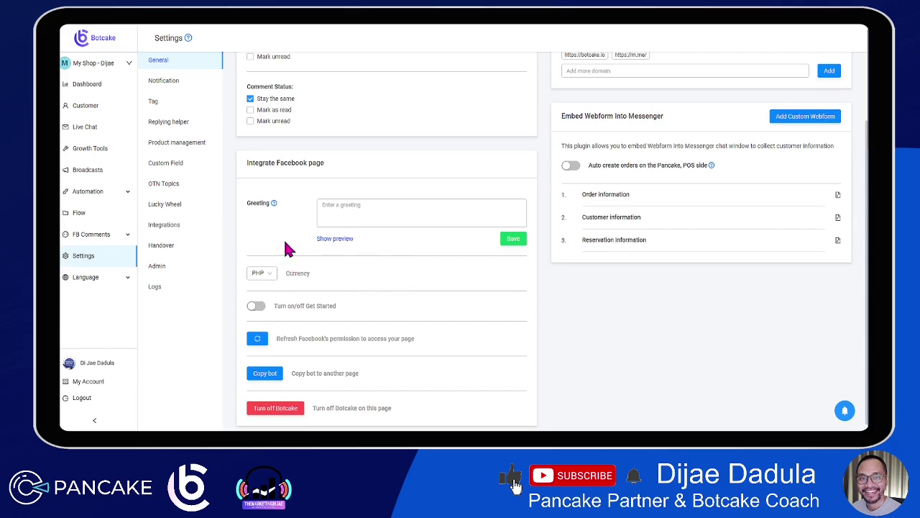
scroll(345, 270, up, 1)
scroll(324, 180, up, 1)
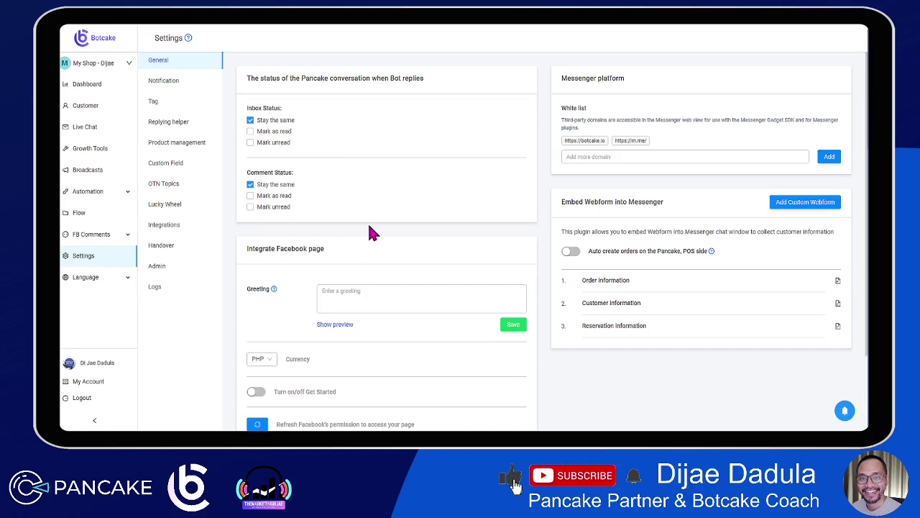
scroll(377, 234, down, 2)
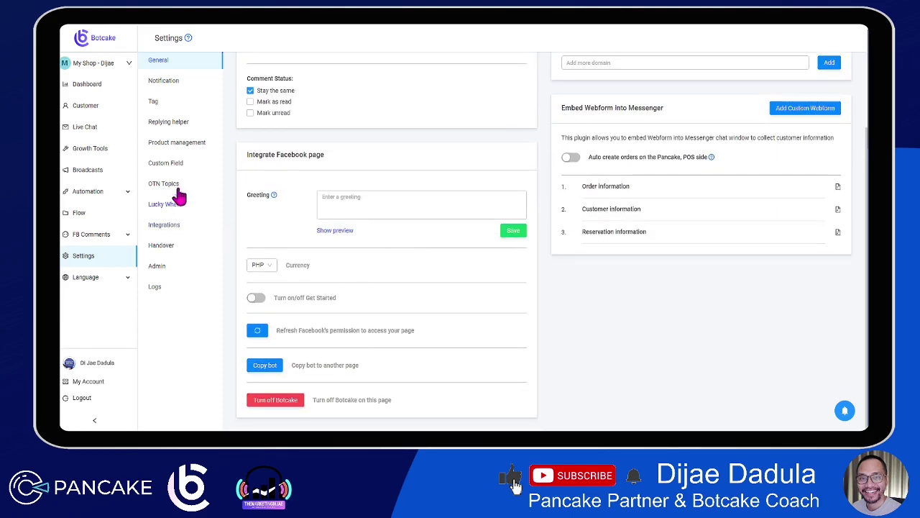
click(162, 266)
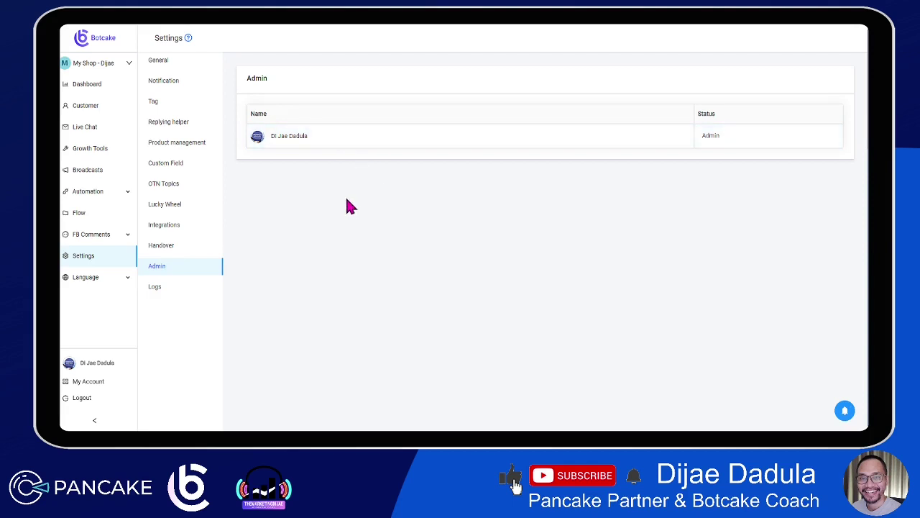
click(157, 60)
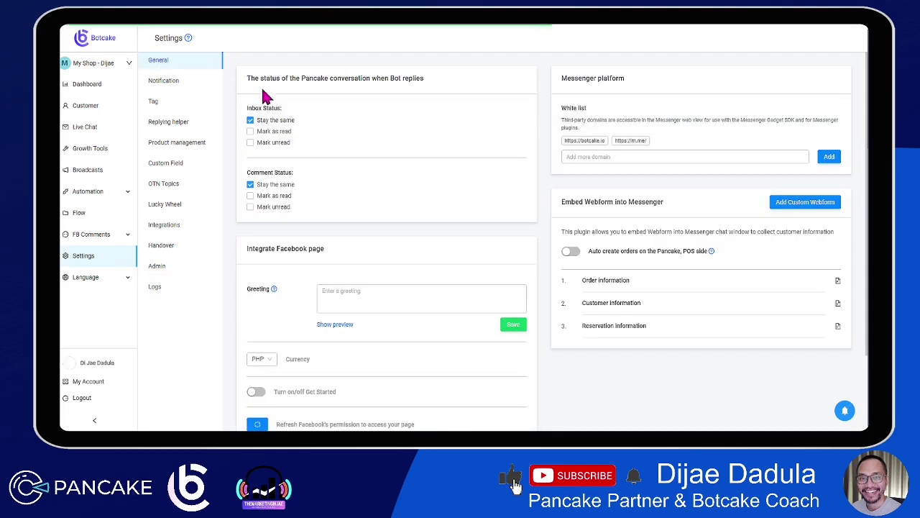
scroll(483, 211, down, 1)
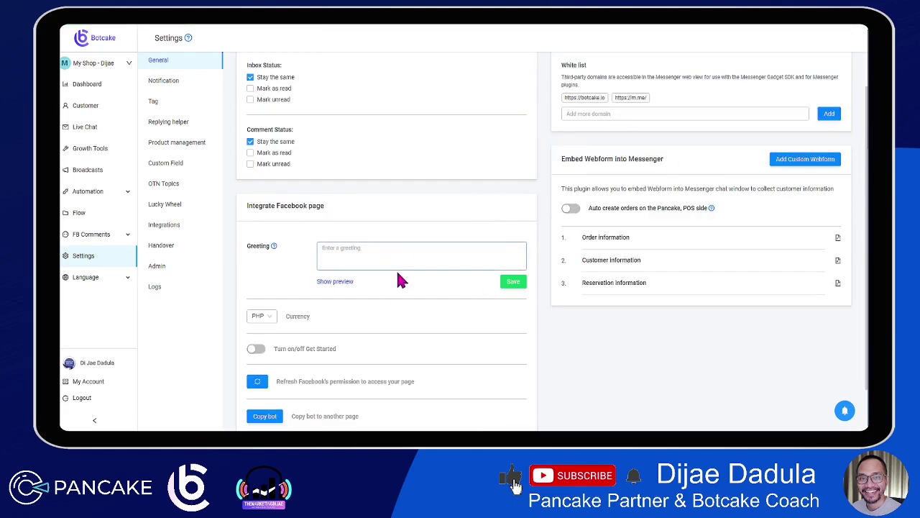
scroll(482, 243, down, 1)
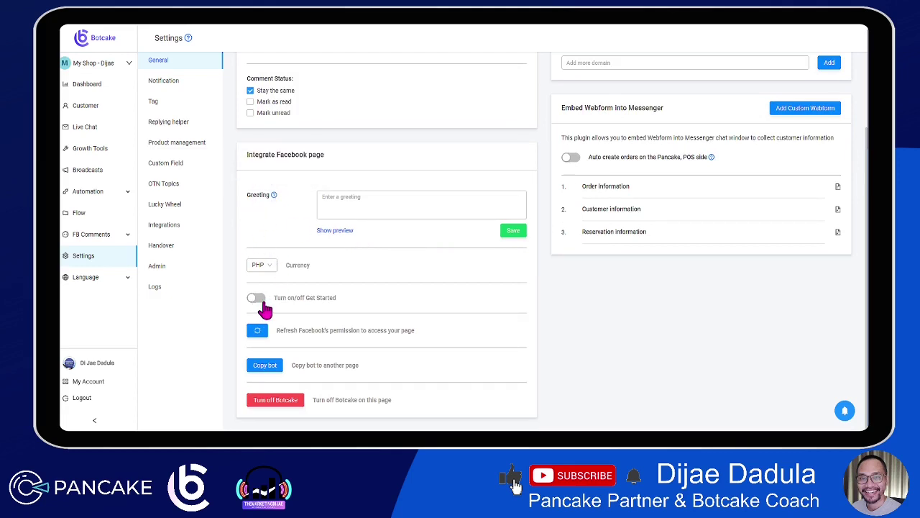
Turn on Get Started for the Facebook page and preview the greeting.
drag(305, 299, 347, 305)
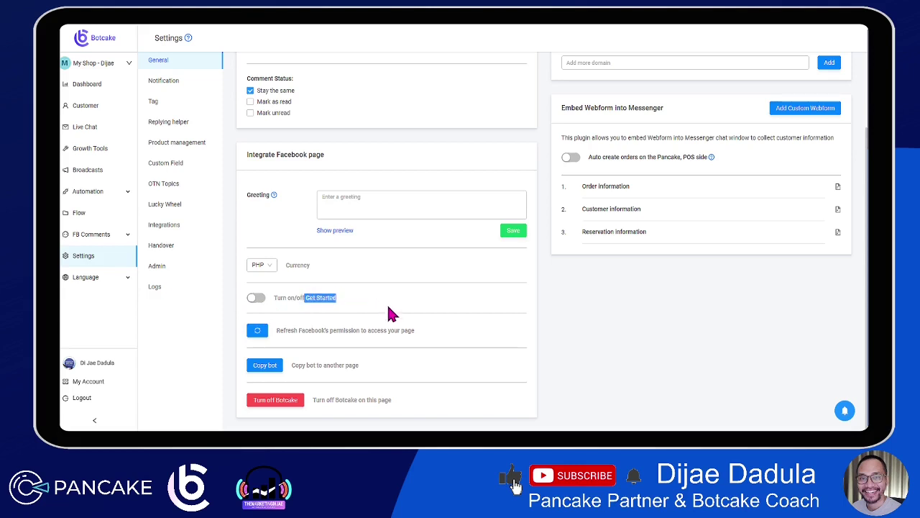
click(454, 293)
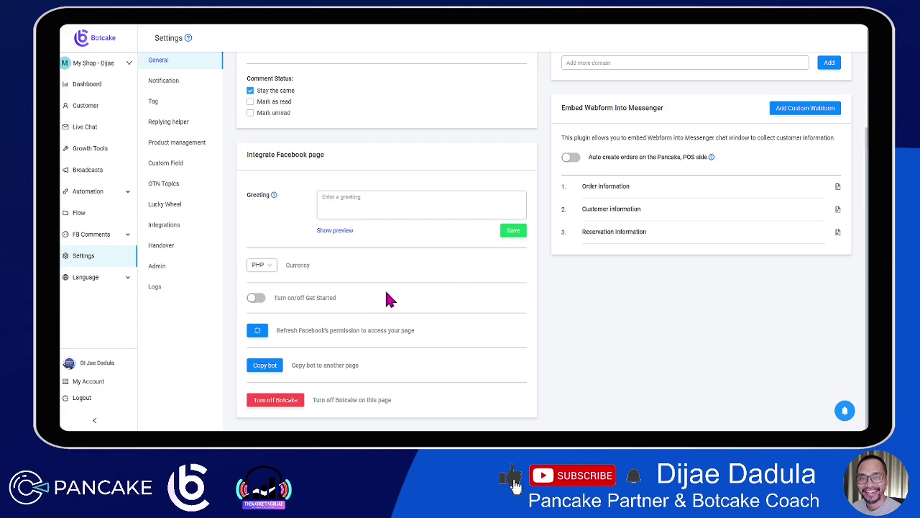
click(257, 297)
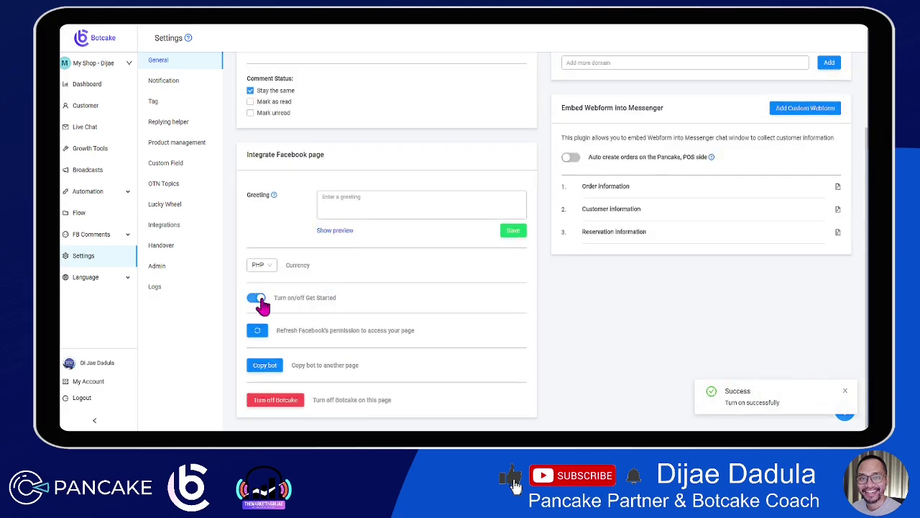
click(336, 233)
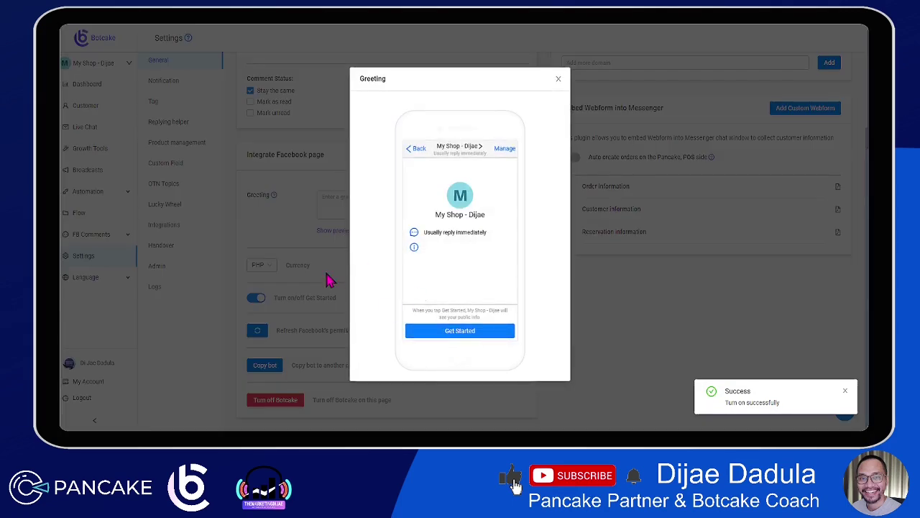
click(558, 79)
Turn off Get Started and check the effect in the greeting preview and in the Facebook page's message chat as a visitor.
click(255, 298)
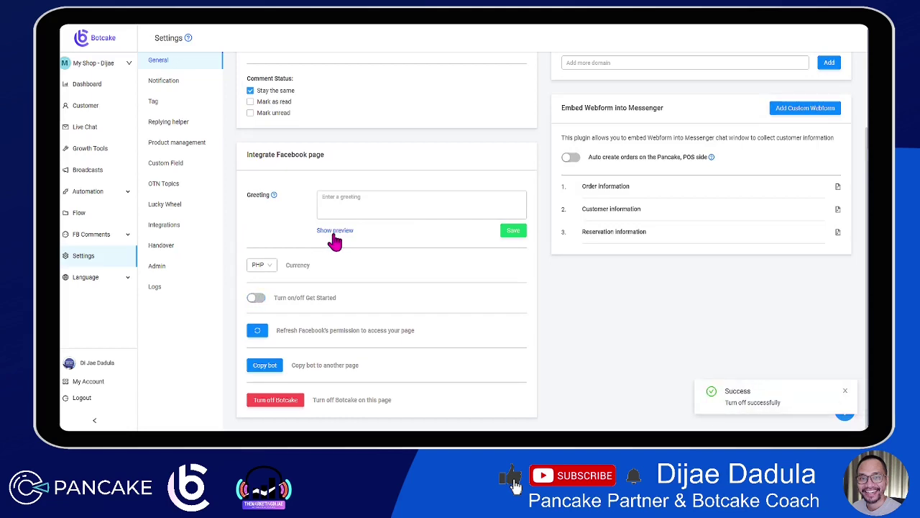
click(335, 231)
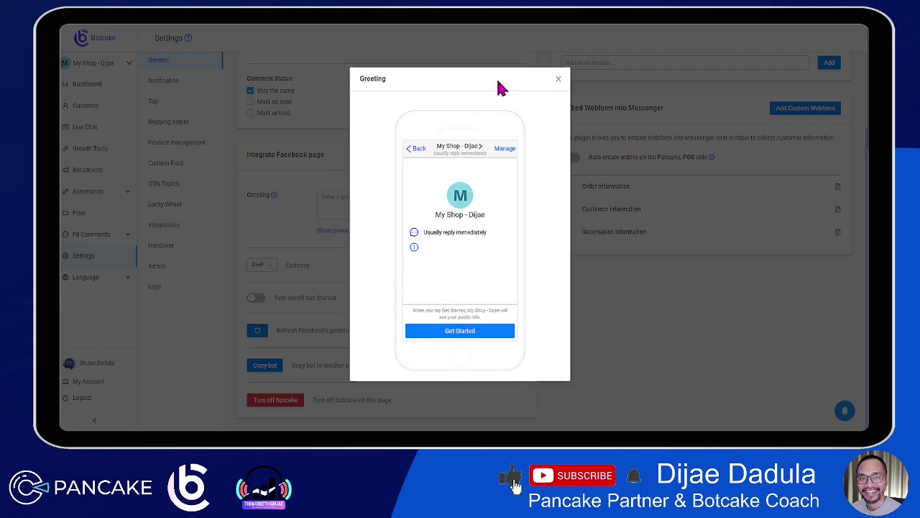
click(558, 80)
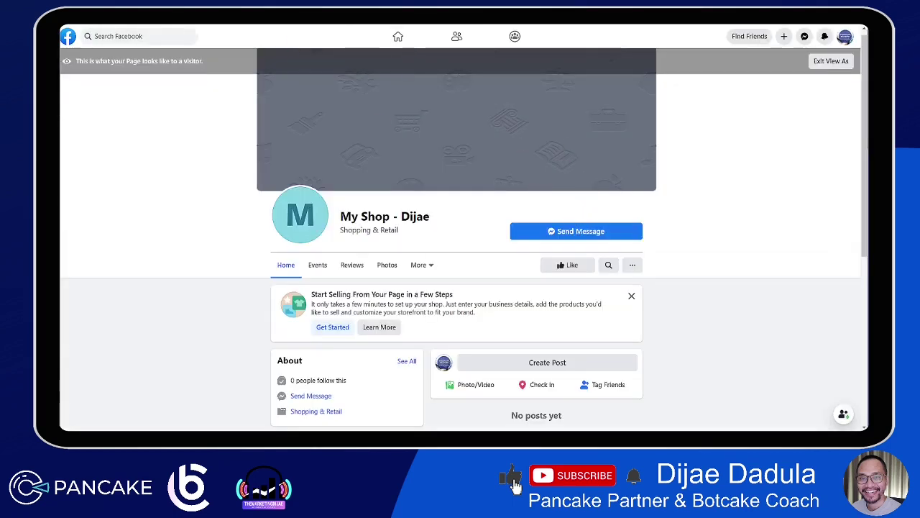
click(563, 238)
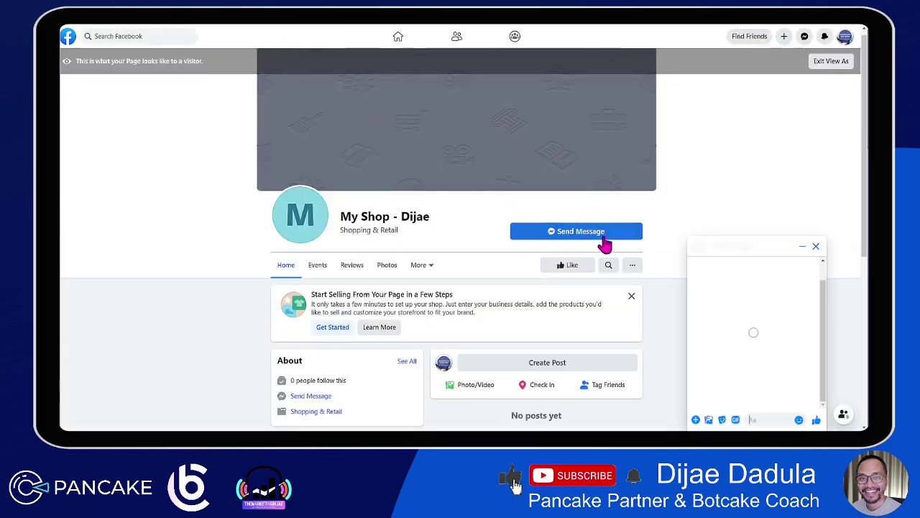
click(814, 248)
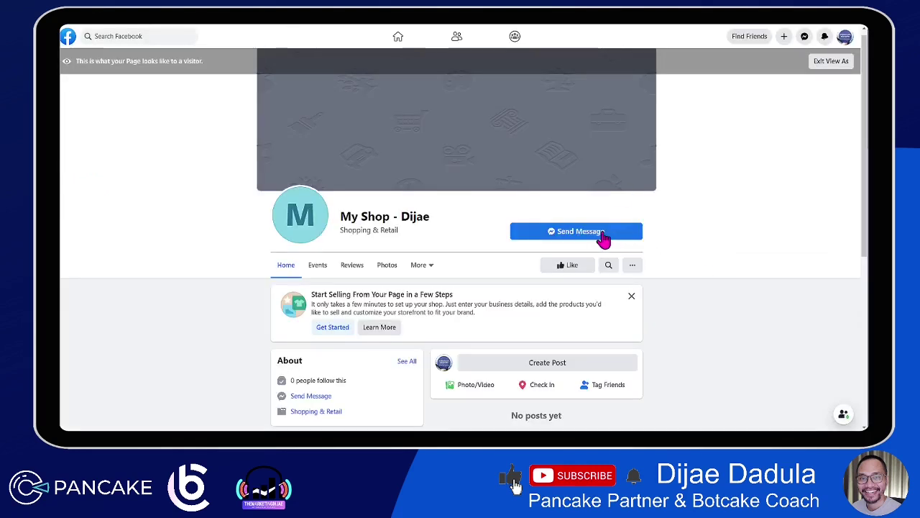
Reopen the message chat from the Facebook page's visitor view, read its Get Started notice, and return to Botcake's general settings.
click(603, 236)
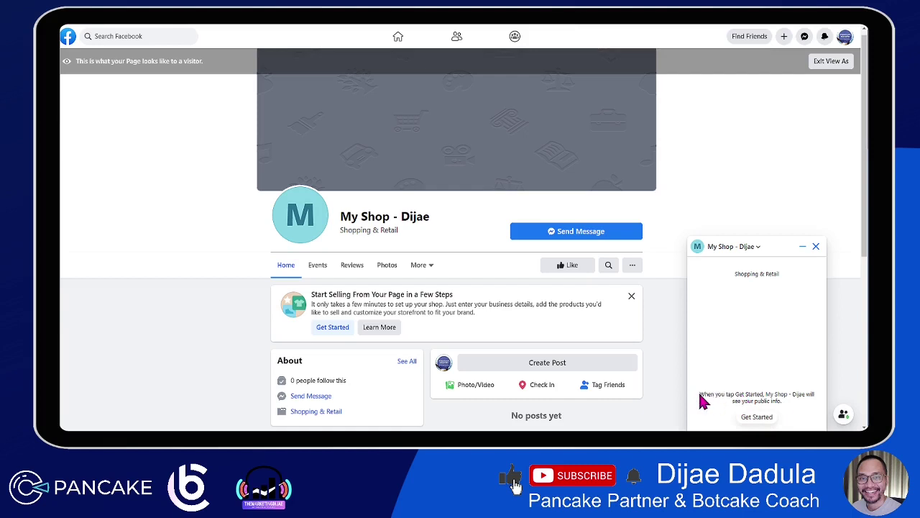
drag(700, 394, 784, 394)
click(784, 394)
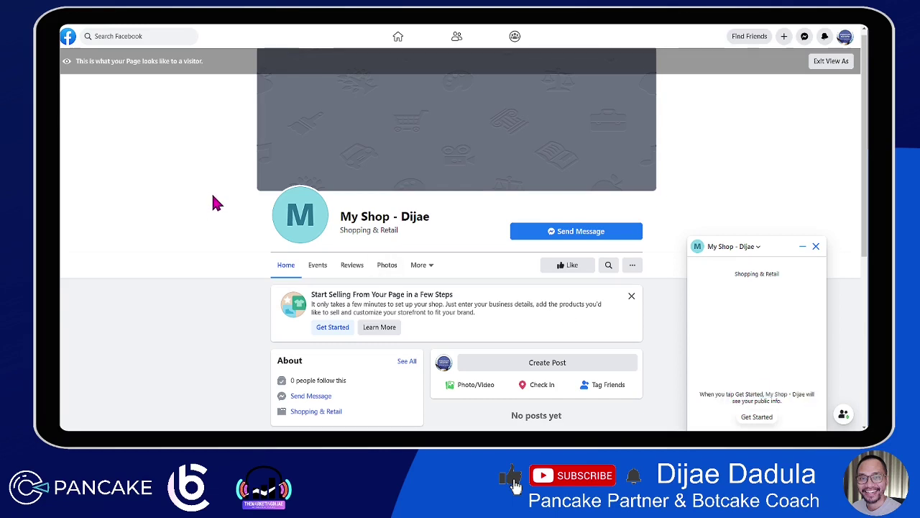
click(148, 24)
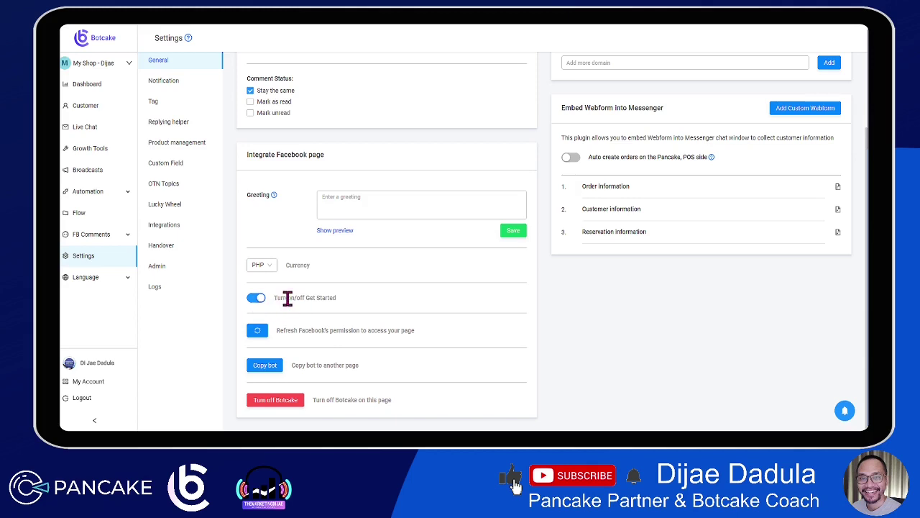
scroll(354, 262, up, 1)
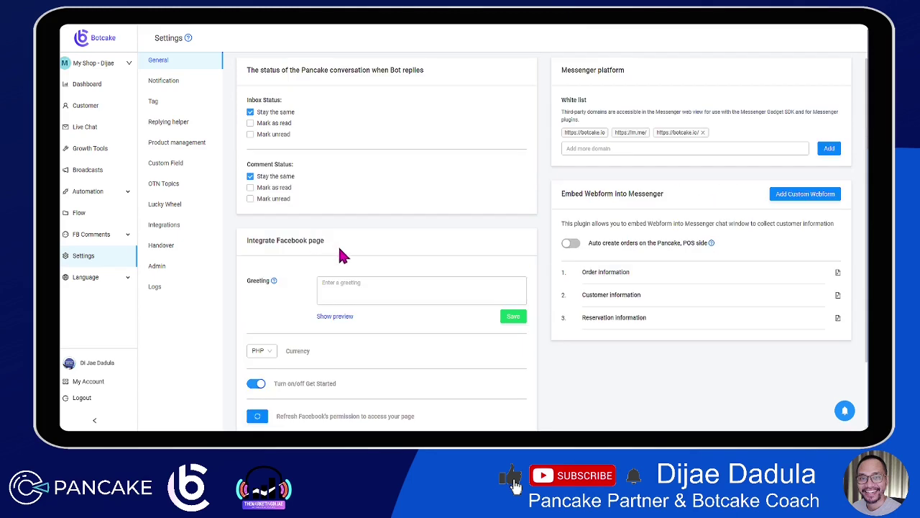